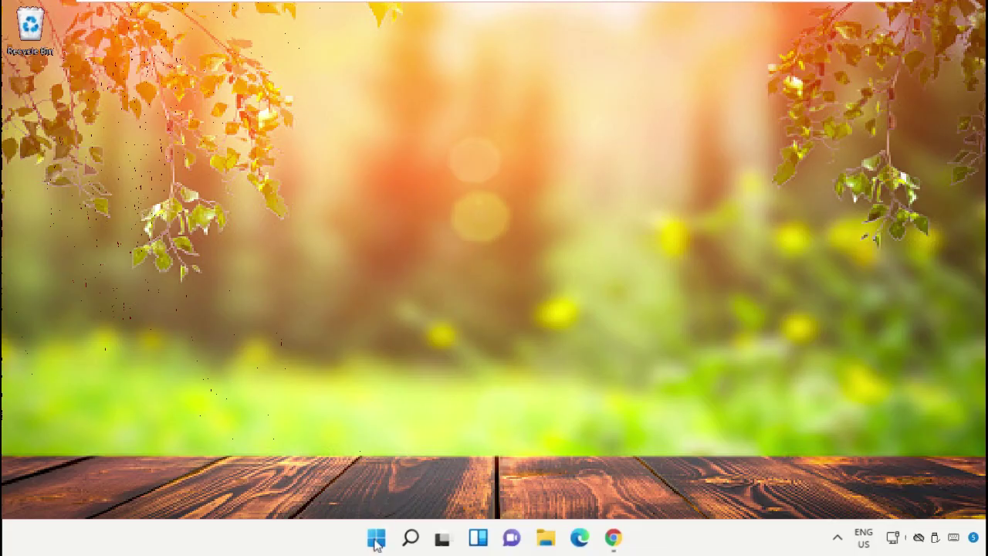
# Search Windows for "task manager", run Task Manager as administrator and reposition its window on the desktop.
pyautogui.click(412, 538)
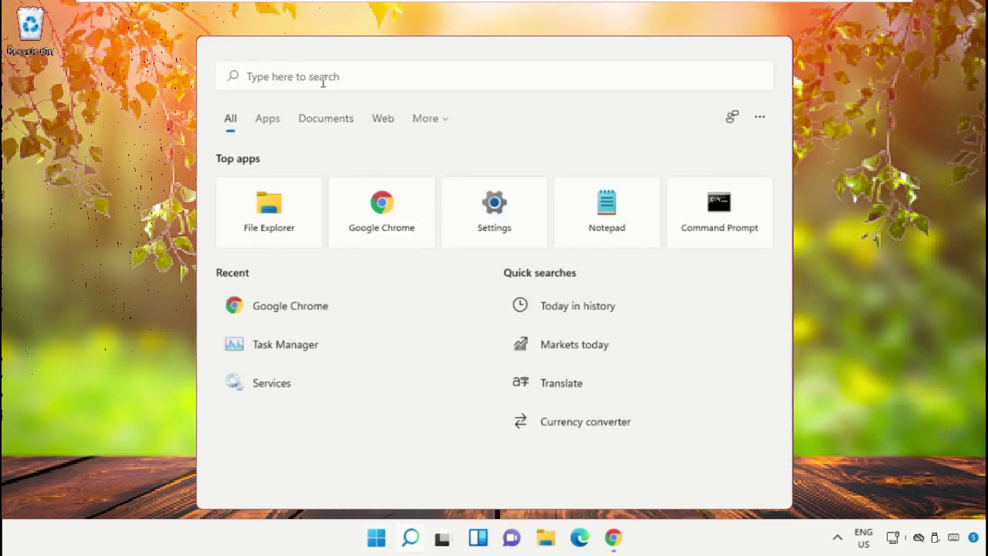
pyautogui.write('task')
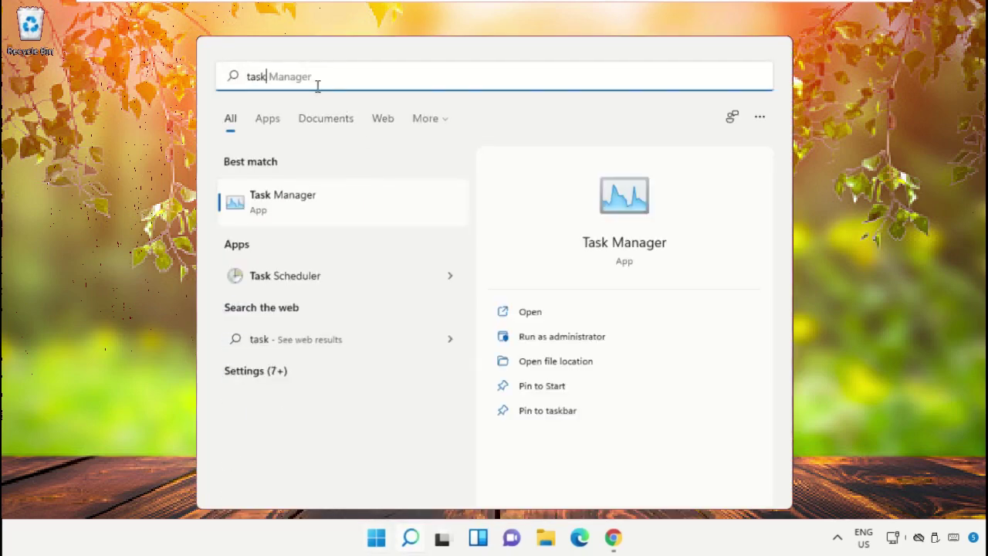
pyautogui.write(' manager')
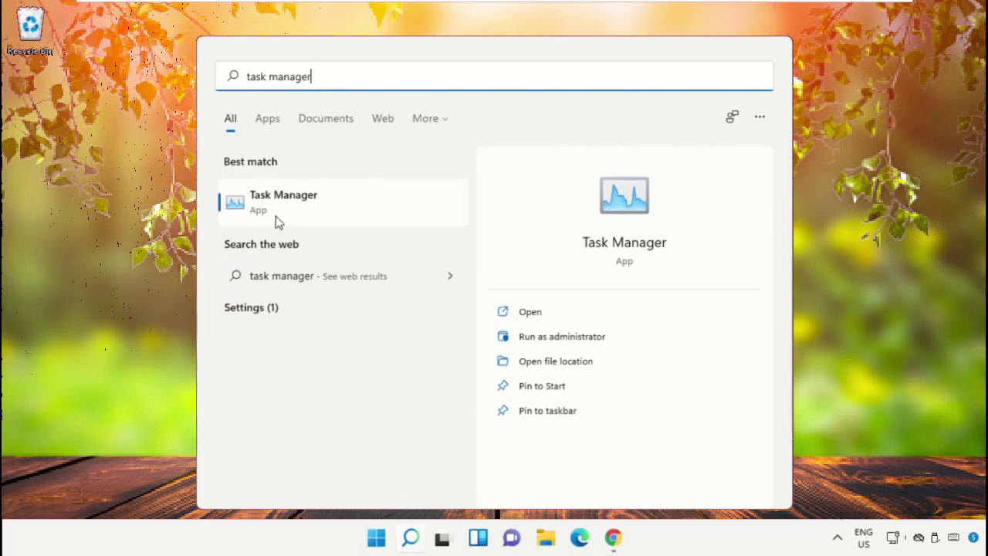
pyautogui.rightClick(276, 204)
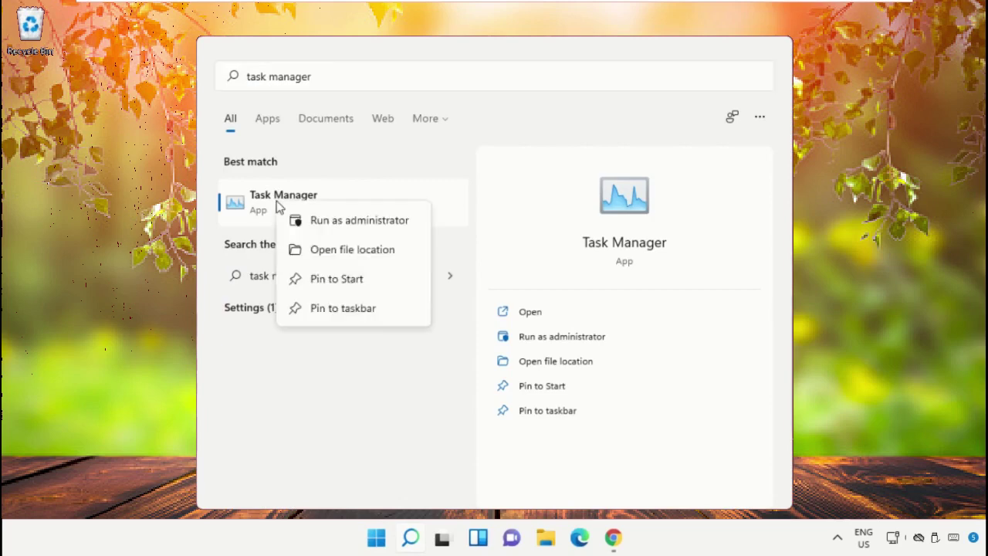
pyautogui.click(345, 222)
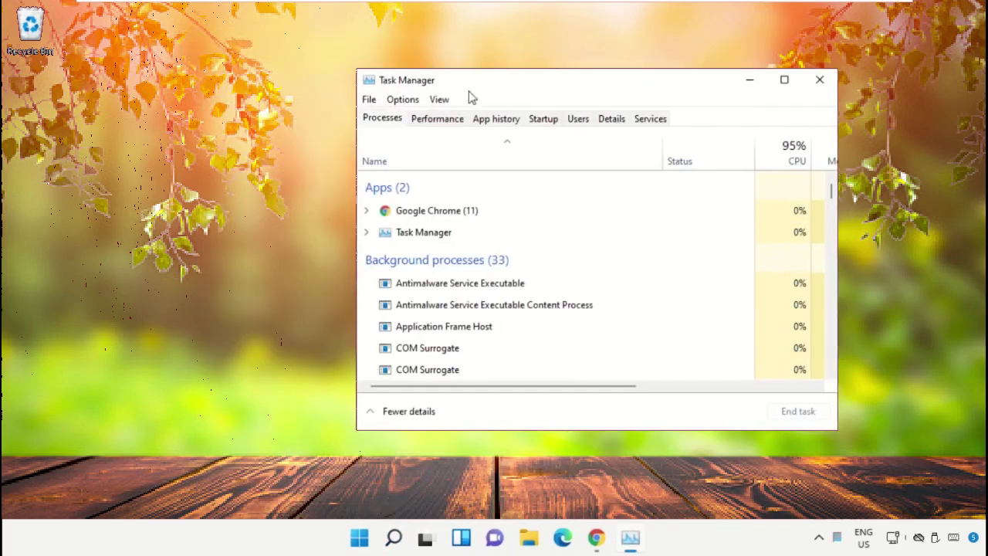
pyautogui.moveTo(471, 93); pyautogui.dragTo(225, 152)
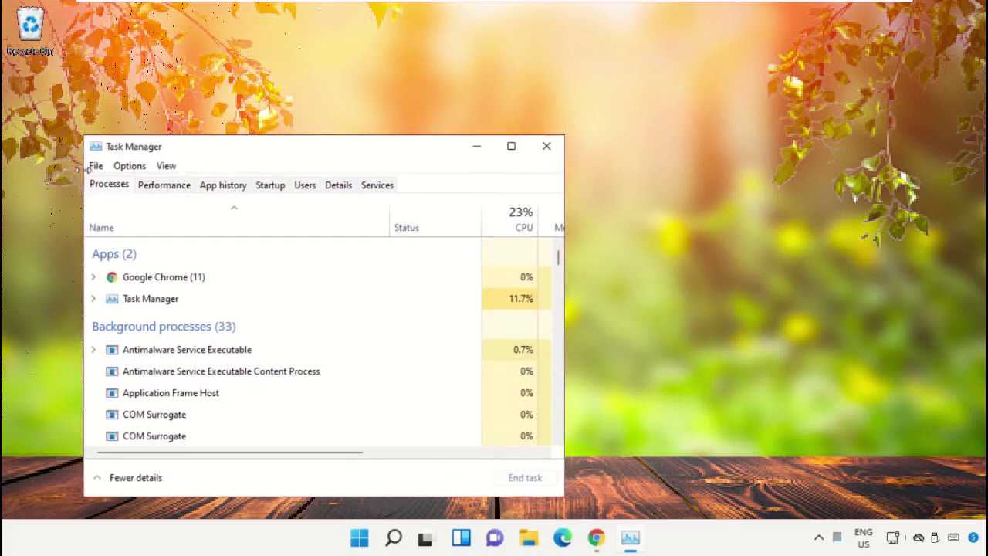
# Start a new task from Task Manager and place the Create new task dialog beside the Task Manager window.
pyautogui.click(91, 167)
pyautogui.click(155, 191)
pyautogui.click(94, 166)
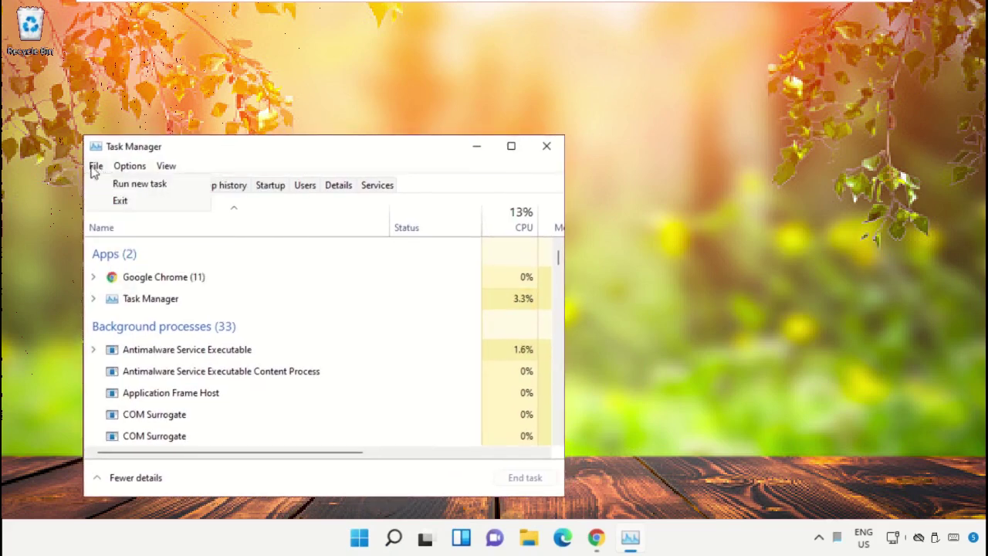
pyautogui.click(116, 183)
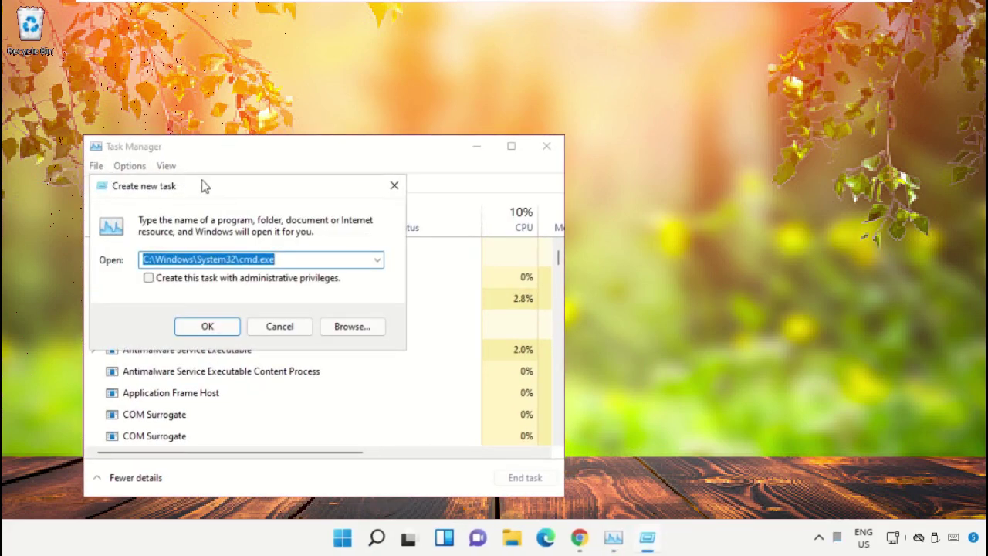
pyautogui.moveTo(204, 187); pyautogui.dragTo(689, 149)
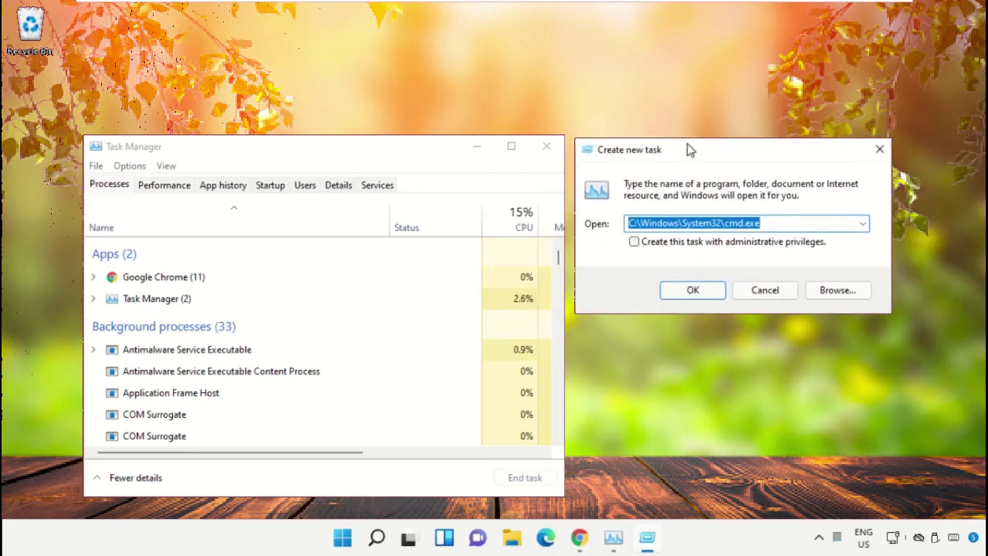
# Browse for the program to run and go to the C:\Windows\System32 folder.
pyautogui.click(832, 295)
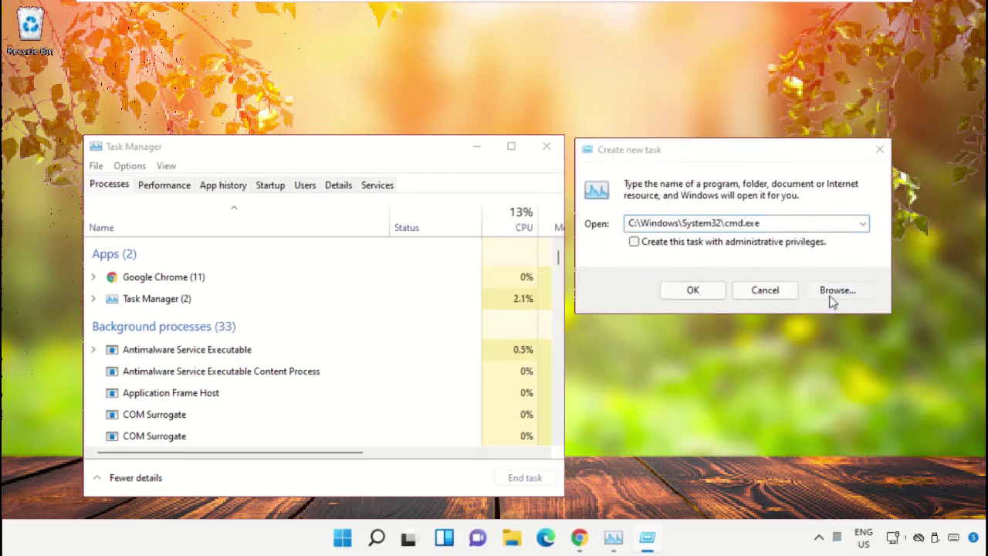
pyautogui.click(538, 237)
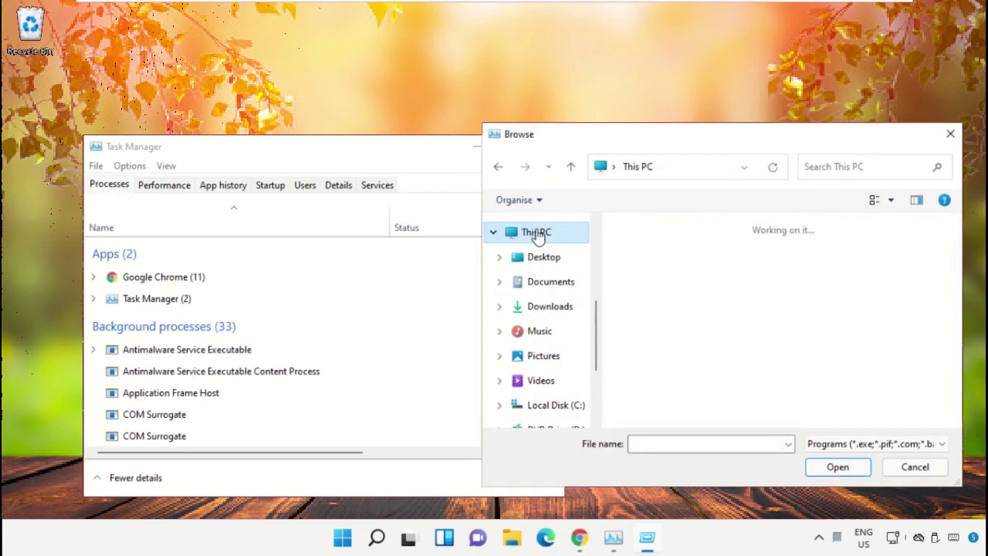
pyautogui.scroll(-3, 708, 342)
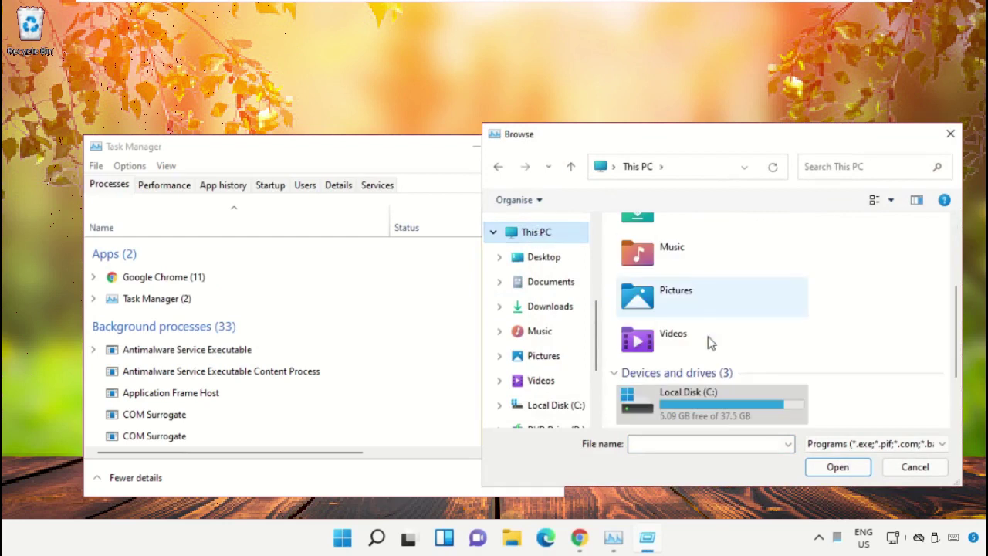
pyautogui.doubleClick(718, 401)
pyautogui.scroll(-2, 679, 395)
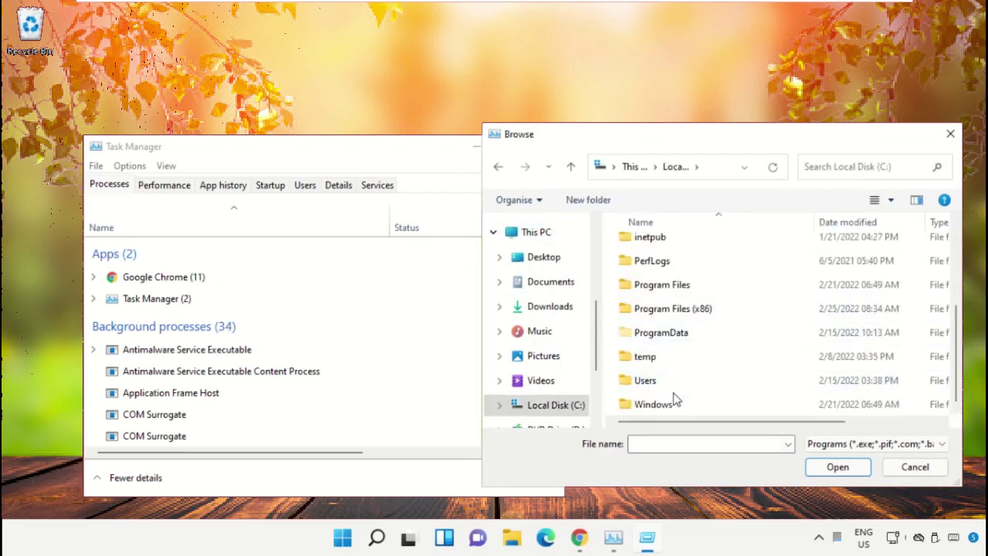
pyautogui.doubleClick(662, 404)
pyautogui.click(672, 297)
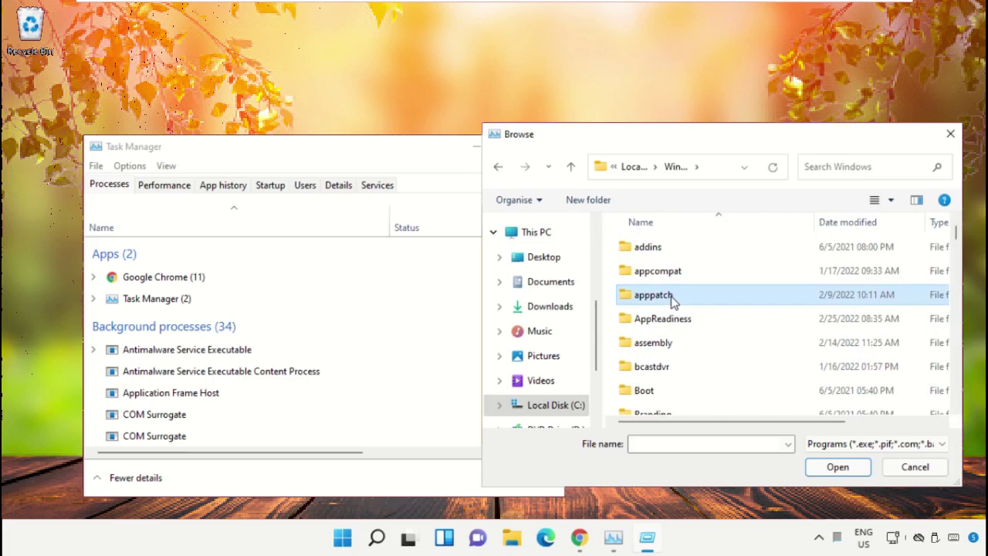
pyautogui.write('system')
pyautogui.doubleClick(653, 267)
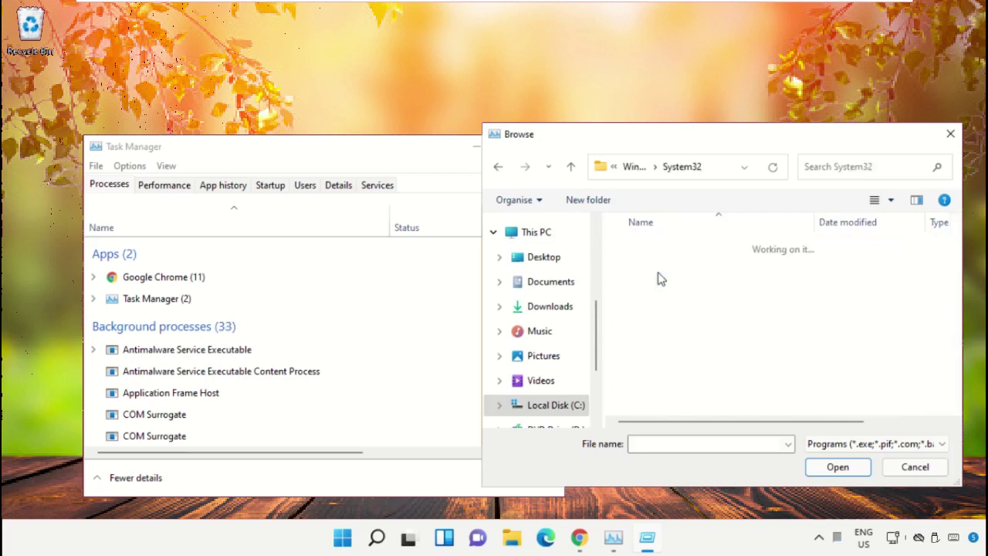
# Find cmd.exe in the System32 folder and choose it as the program to open.
pyautogui.scroll(-4, 678, 307)
pyautogui.click(680, 311)
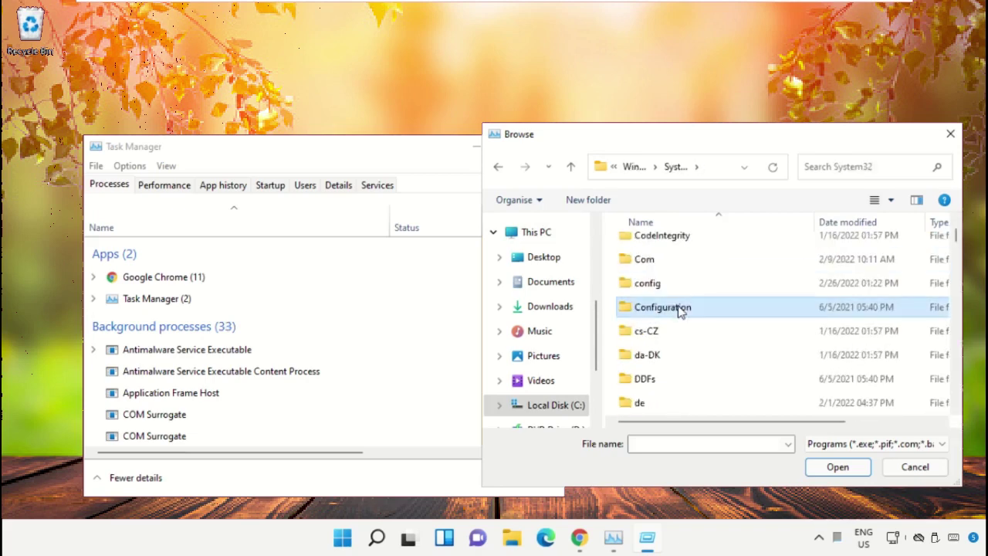
pyautogui.press('Down')
pyautogui.press('Down')
pyautogui.press('Down')
pyautogui.press('Down')
pyautogui.press('Down')
pyautogui.press('Down')
pyautogui.press('Down')
pyautogui.press('Down')
pyautogui.press('Down')
pyautogui.press('Down')
pyautogui.press('Down')
pyautogui.press('Down')
pyautogui.press('Down')
pyautogui.press('Down')
pyautogui.press('Down')
pyautogui.press('Down')
pyautogui.press('Down')
pyautogui.press('Down')
pyautogui.press('Down')
pyautogui.press('Down')
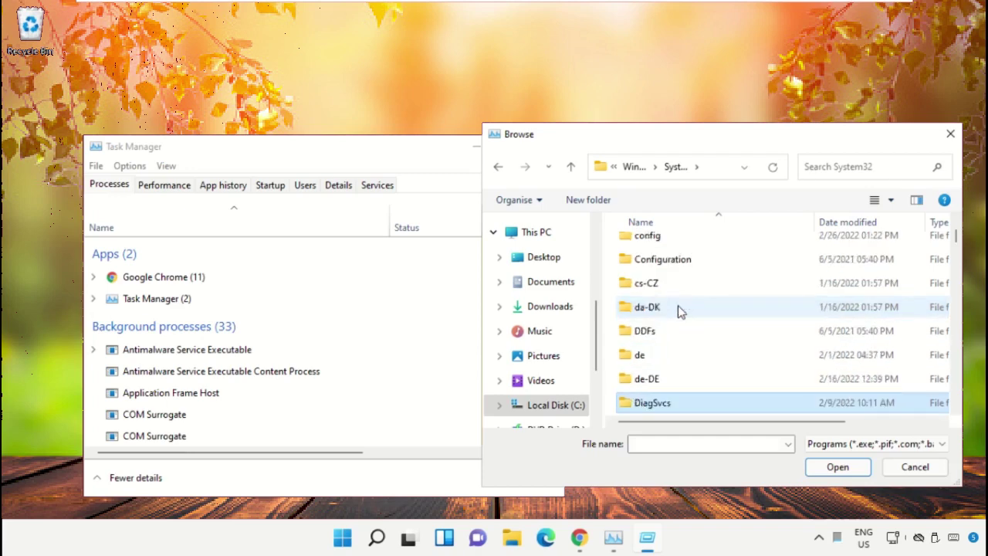
pyautogui.press('Down')
pyautogui.press('Down')
pyautogui.press('Down')
pyautogui.press('Down')
pyautogui.press('Down')
pyautogui.press('Down')
pyautogui.press('Down')
pyautogui.press('Down')
pyautogui.press('Down')
pyautogui.press('Down')
pyautogui.press('Down')
pyautogui.press('Down')
pyautogui.press('Down')
pyautogui.press('Down')
pyautogui.press('Down')
pyautogui.press('Down')
pyautogui.press('Down')
pyautogui.press('Down')
pyautogui.press('Down')
pyautogui.press('Down')
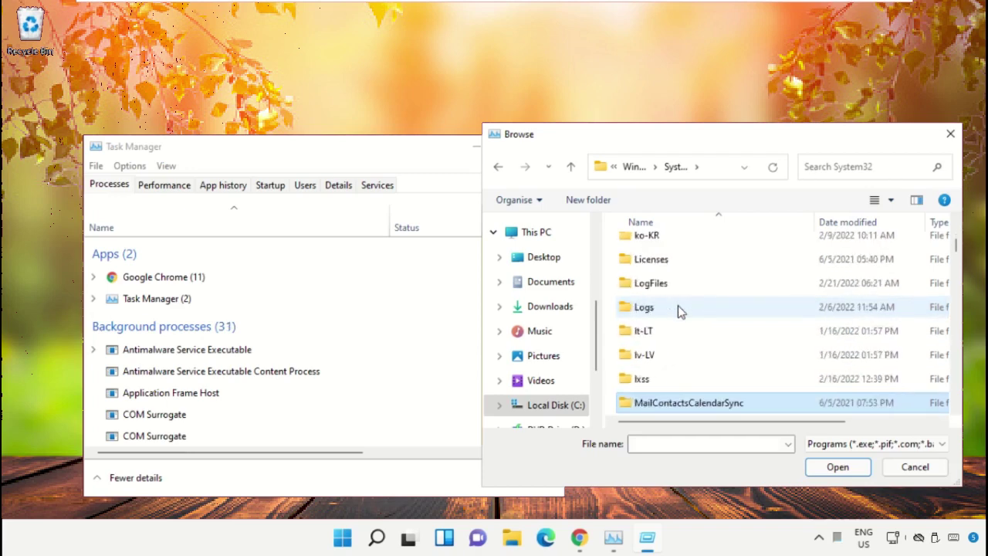
pyautogui.press('Down')
pyautogui.press('Down')
pyautogui.press('Down')
pyautogui.press('Down')
pyautogui.press('Down')
pyautogui.press('Down')
pyautogui.press('Down')
pyautogui.press('Down')
pyautogui.press('Down')
pyautogui.press('Down')
pyautogui.press('Down')
pyautogui.press('Down')
pyautogui.press('Down')
pyautogui.press('Down')
pyautogui.press('Down')
pyautogui.press('Down')
pyautogui.press('Down')
pyautogui.press('Down')
pyautogui.press('Down')
pyautogui.press('Down')
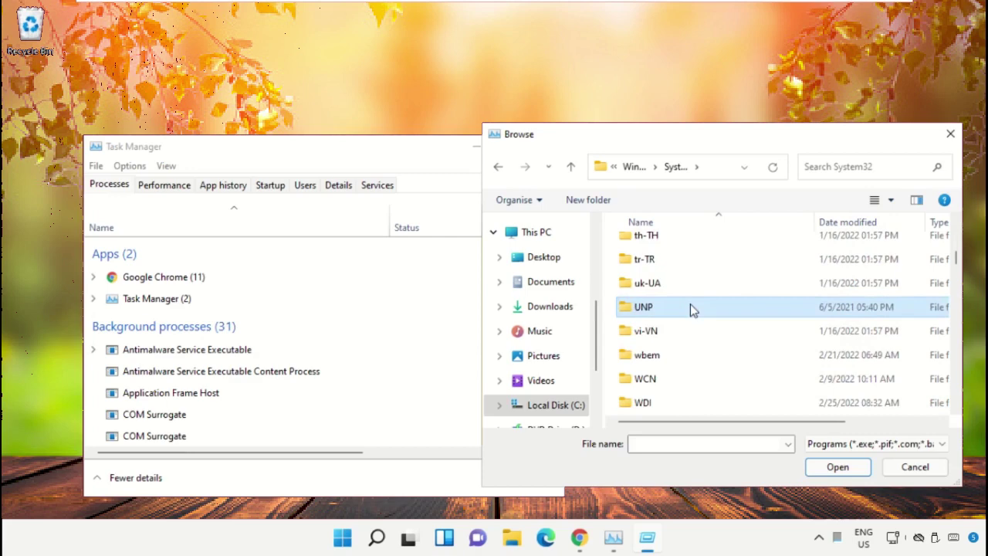
pyautogui.write('cmd.exe')
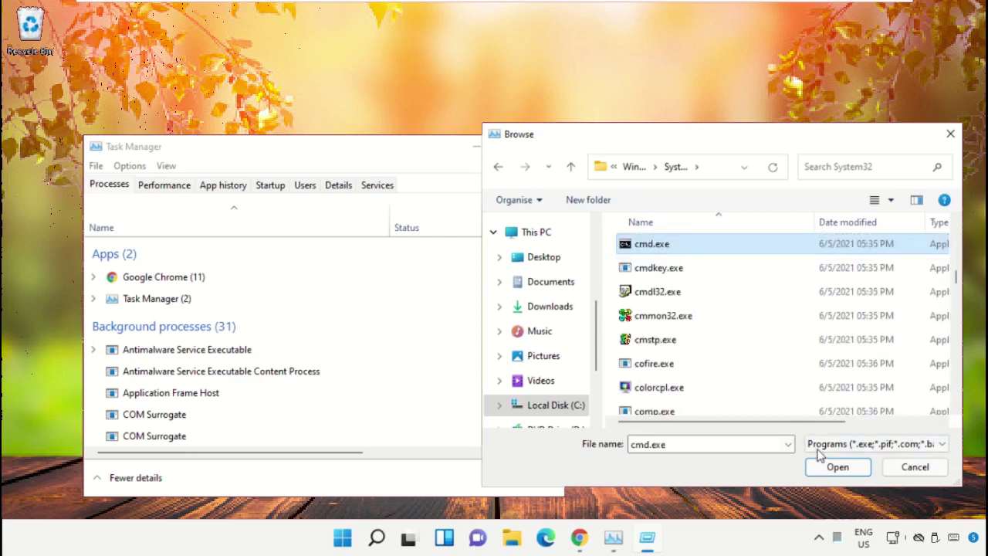
pyautogui.click(835, 466)
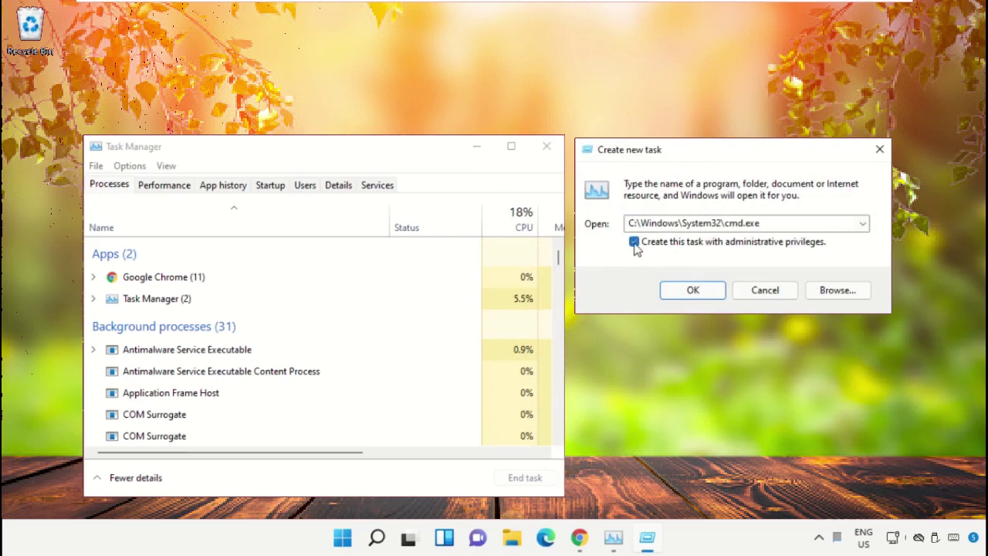
# Run cmd.exe with administrative privileges, then minimize Task Manager and shrink and reposition the Command Prompt window.
pyautogui.click(704, 290)
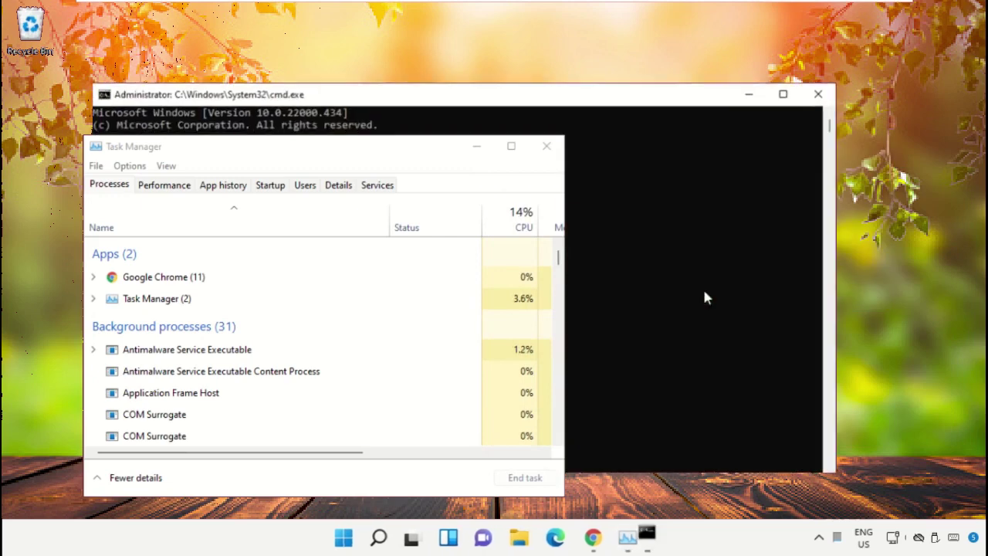
pyautogui.click(477, 146)
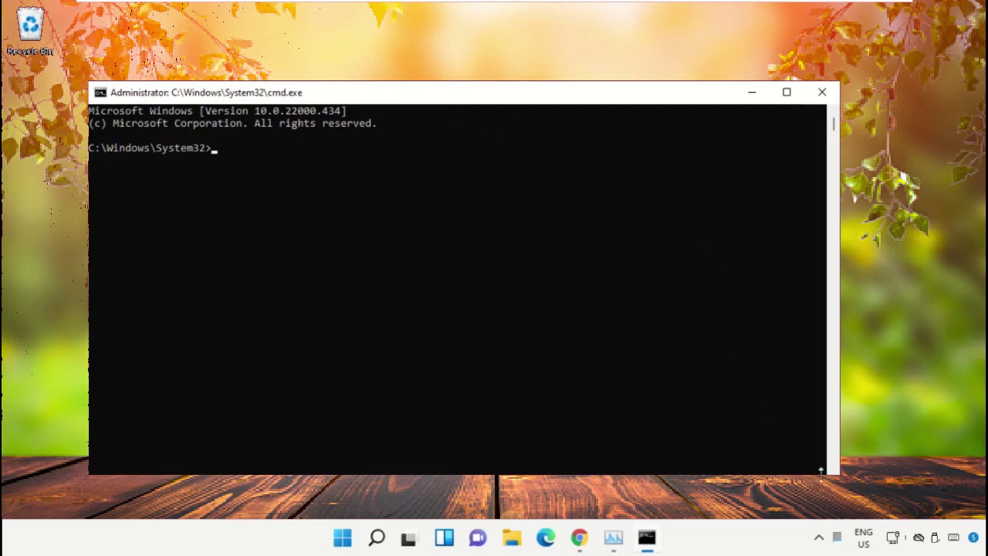
pyautogui.moveTo(835, 472); pyautogui.dragTo(669, 389)
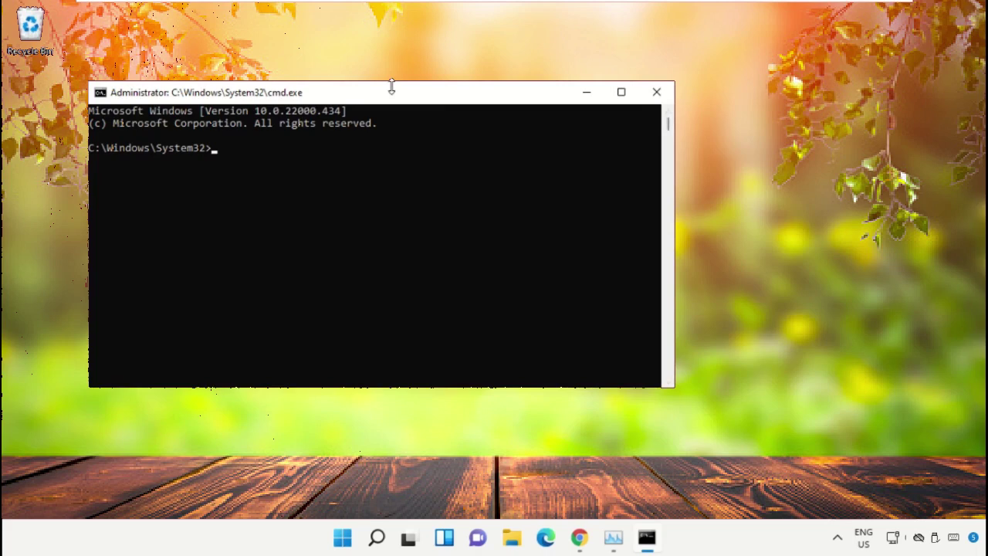
pyautogui.moveTo(392, 90); pyautogui.dragTo(566, 189)
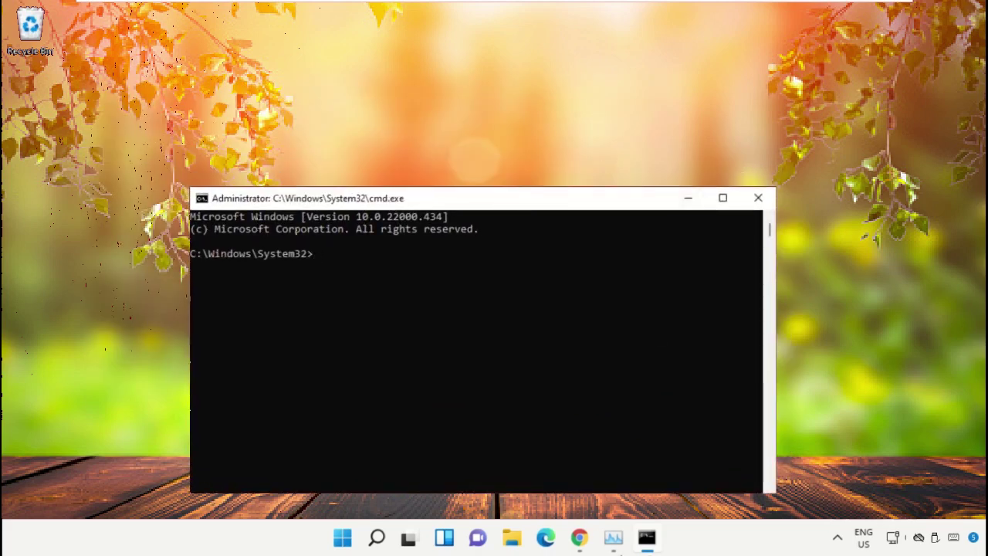
# Switch to Google Chrome, search Google for "hows.tech windows commands" and open the Important Windows Commands page.
pyautogui.click(579, 538)
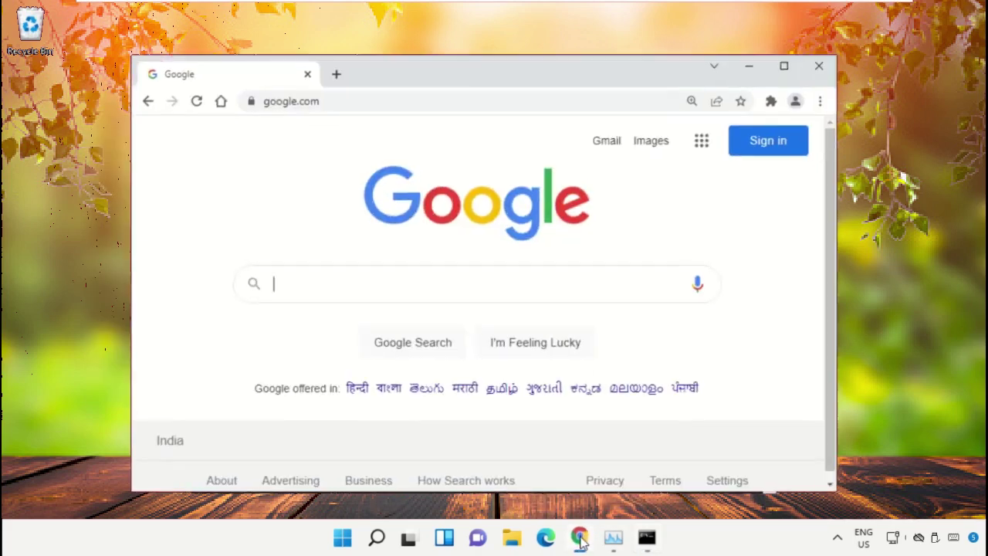
pyautogui.click(333, 285)
pyautogui.write('hows')
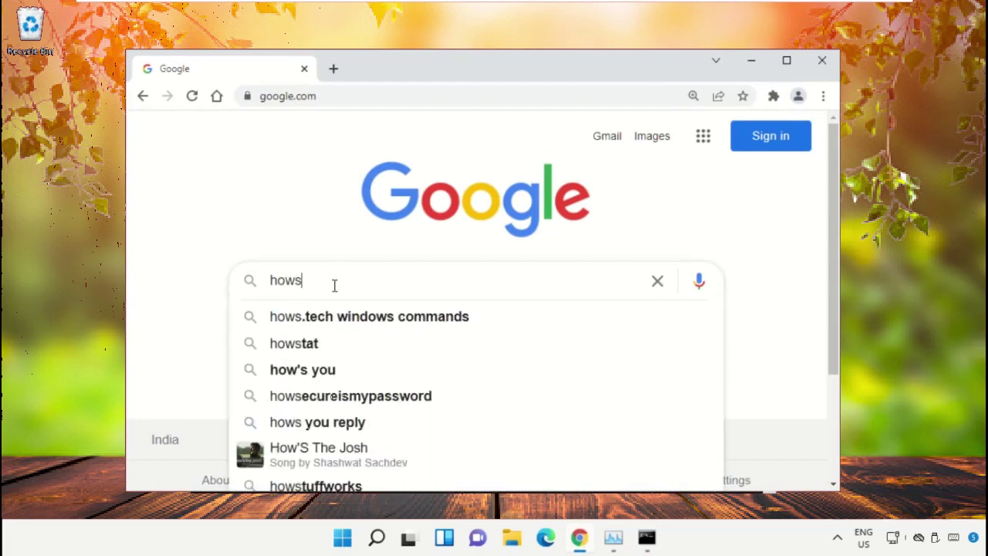
pyautogui.press('Down')
pyautogui.press('Return')
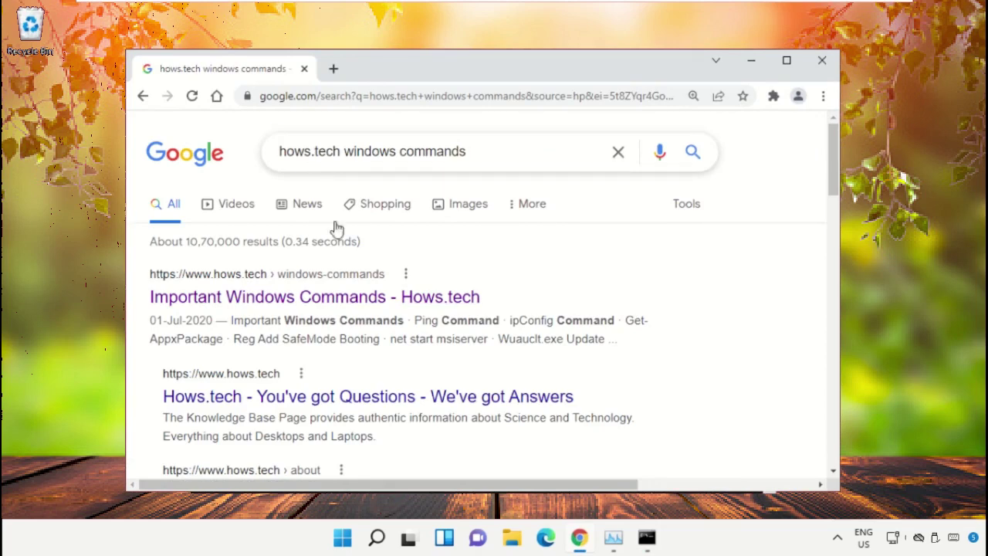
pyautogui.click(371, 301)
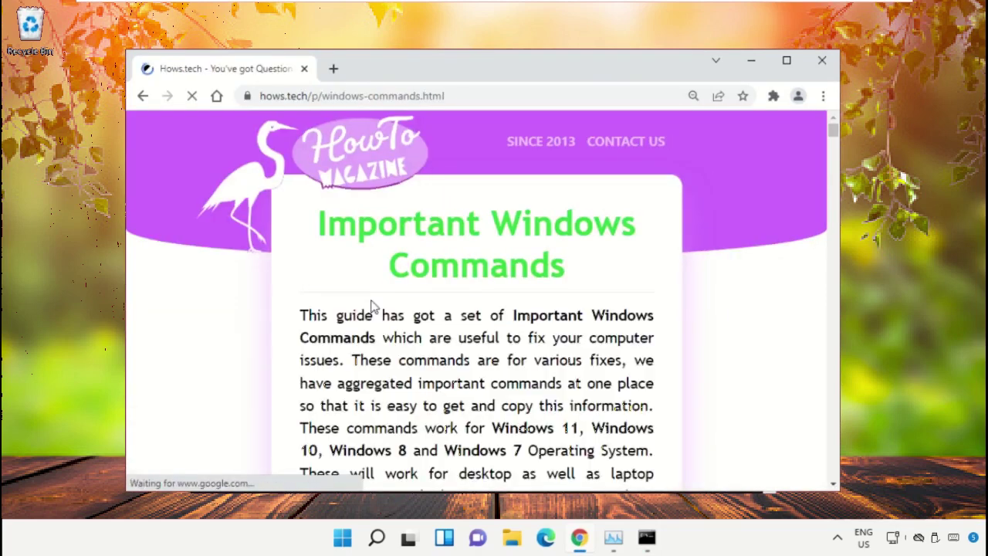
# Look through the Important Windows Commands page for the sfc system file commands, Commands 11 to 13.
pyautogui.scroll(-9, 617, 278)
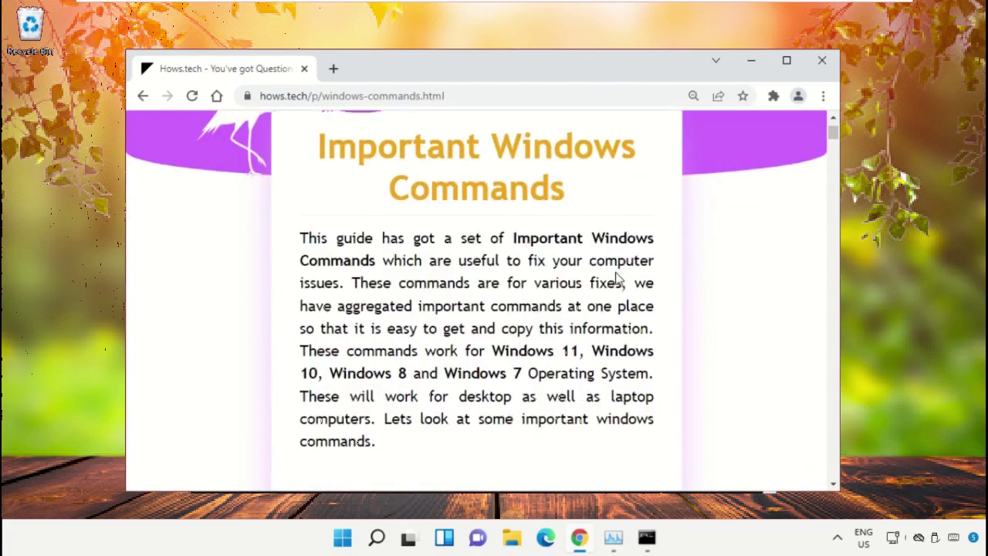
pyautogui.scroll(-10, 617, 279)
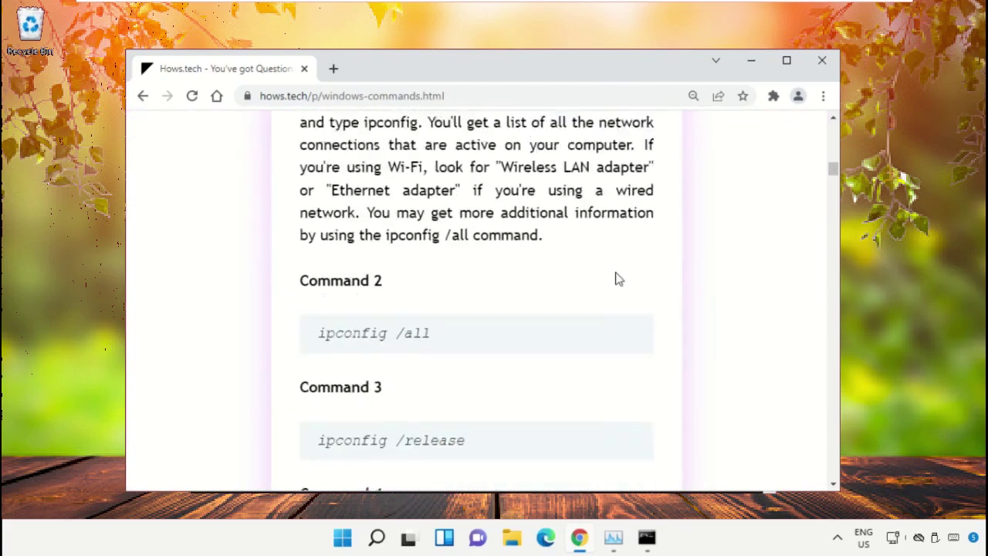
pyautogui.scroll(-10, 618, 279)
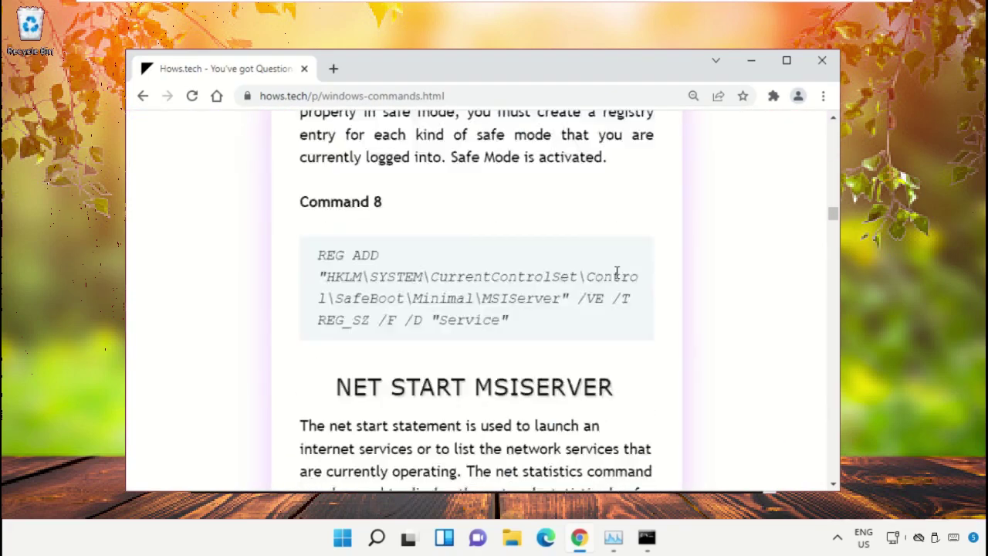
pyautogui.scroll(-4, 510, 294)
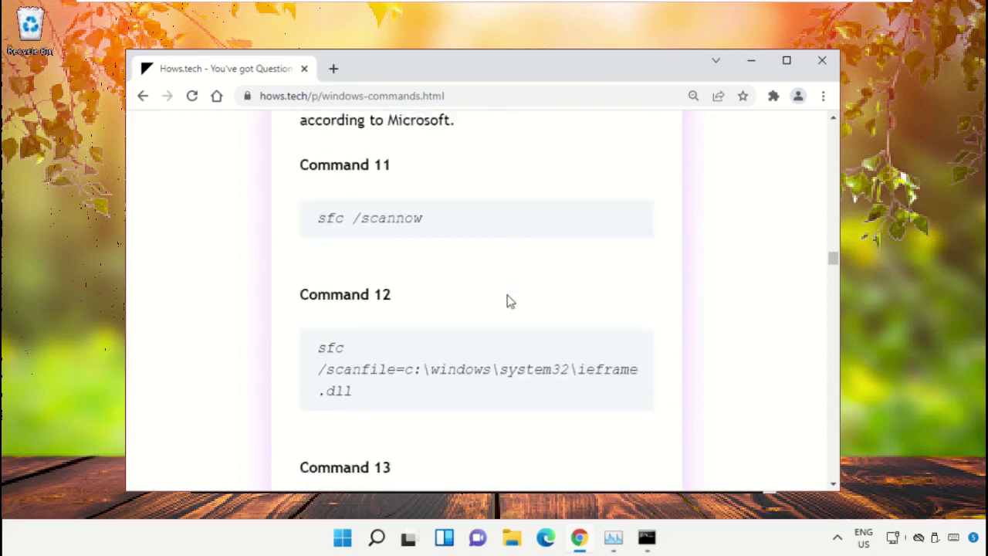
pyautogui.scroll(-4, 510, 301)
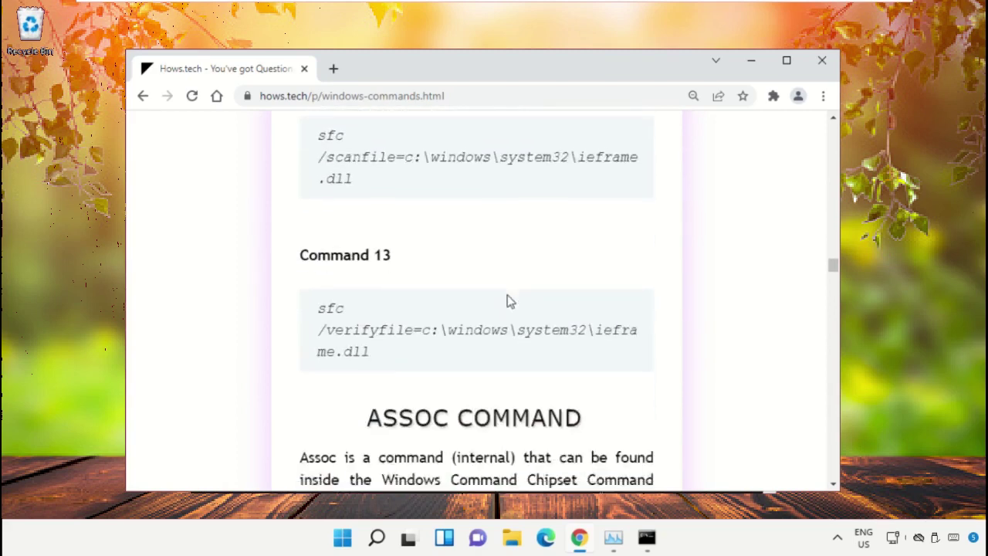
pyautogui.scroll(2, 509, 301)
pyautogui.scroll(2, 509, 301)
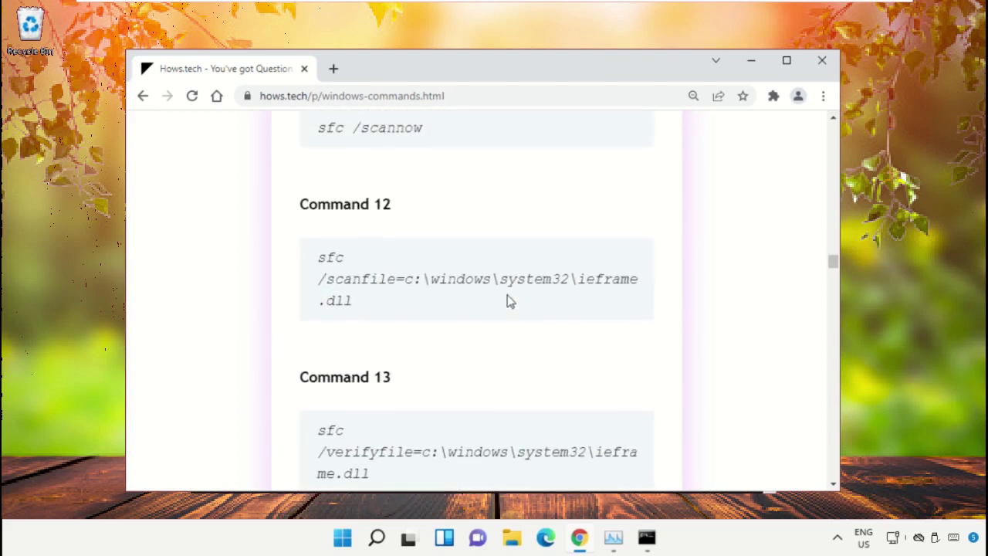
pyautogui.scroll(2, 509, 301)
# Bring up the administrator Command Prompt and rearrange it and the browser window so both can be reached.
pyautogui.click(643, 537)
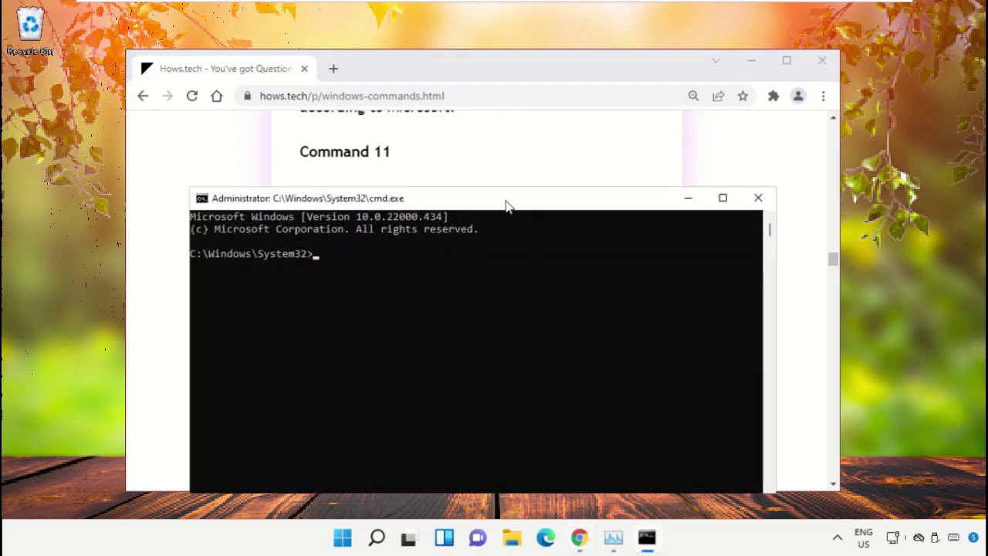
pyautogui.moveTo(506, 206); pyautogui.dragTo(629, 225)
pyautogui.moveTo(502, 75); pyautogui.dragTo(434, 89)
pyautogui.click(786, 223)
pyautogui.moveTo(644, 224); pyautogui.dragTo(756, 147)
# Copy Command 12 from the page and run sfc /scanfile=c:\windows\system32\ieframe.dll in the Command Prompt.
pyautogui.tripleClick(284, 394)
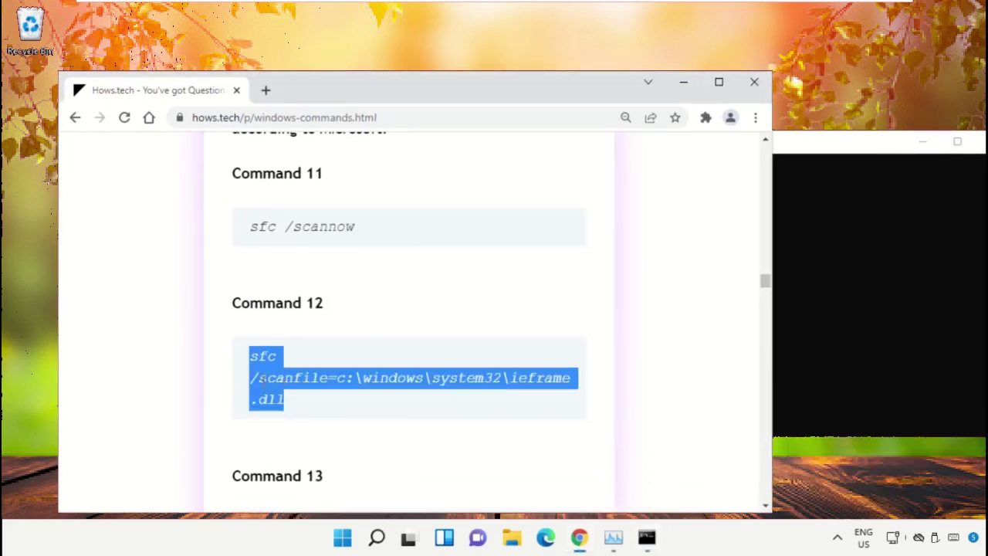
pyautogui.click(382, 355)
pyautogui.tripleClick(322, 386)
pyautogui.rightClick(320, 390)
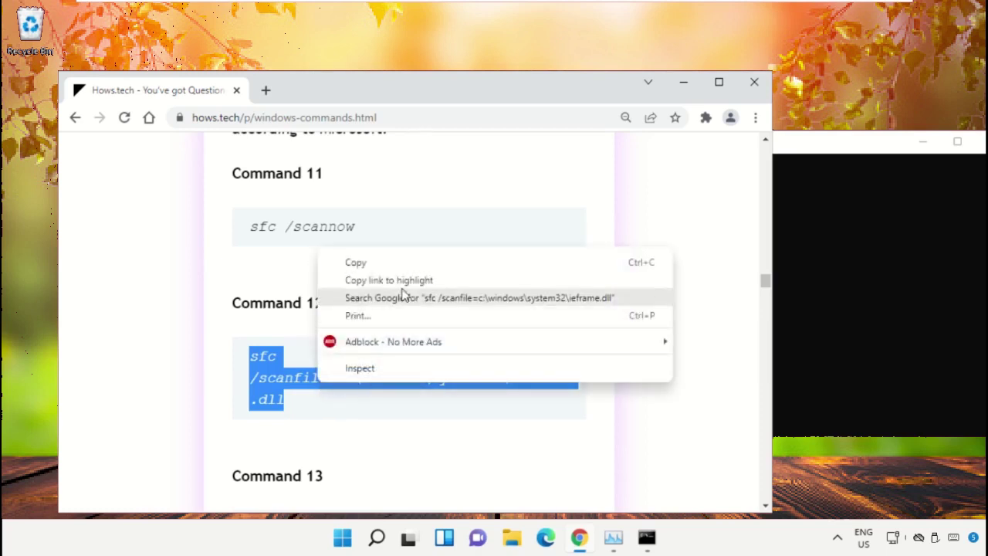
pyautogui.click(396, 266)
pyautogui.click(832, 198)
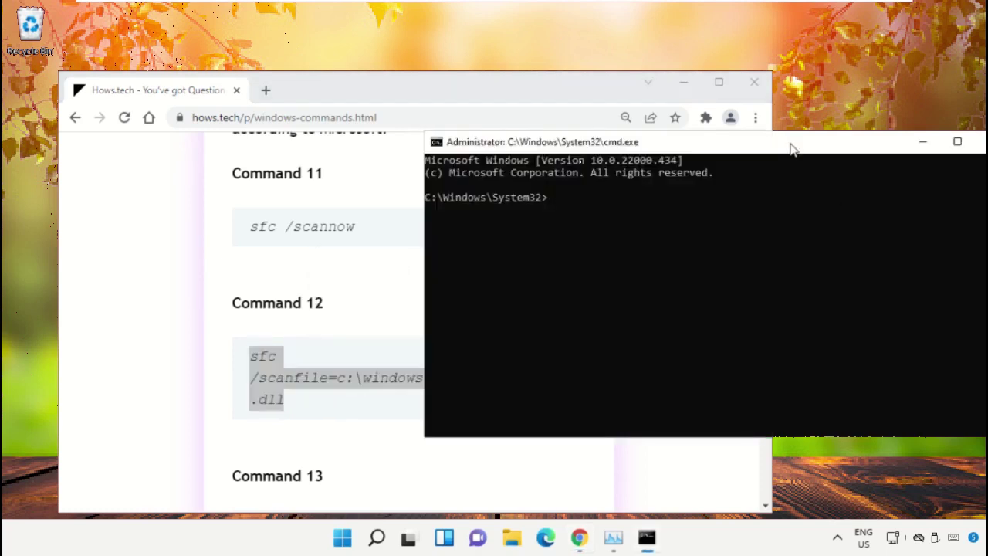
pyautogui.moveTo(791, 148); pyautogui.dragTo(752, 152)
pyautogui.rightClick(595, 222)
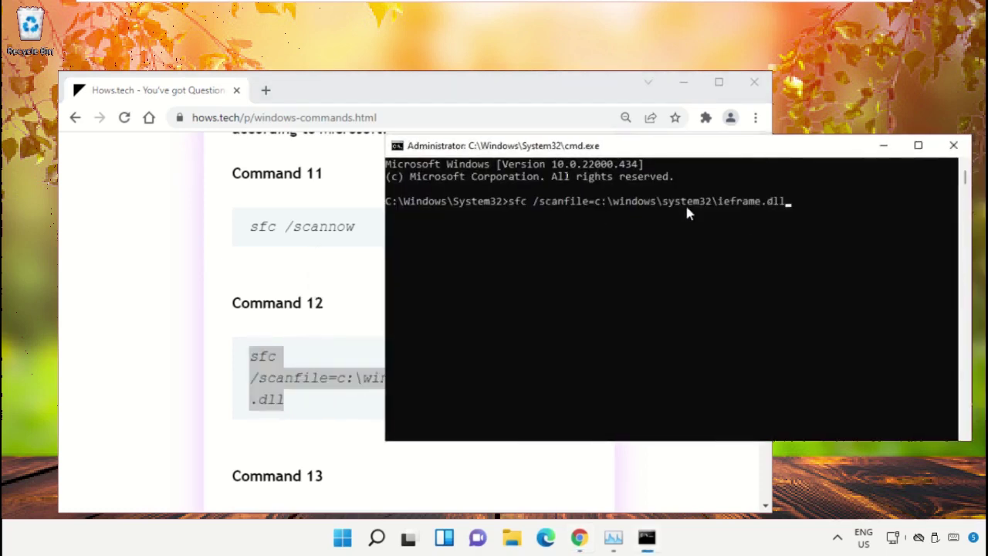
pyautogui.press('Return')
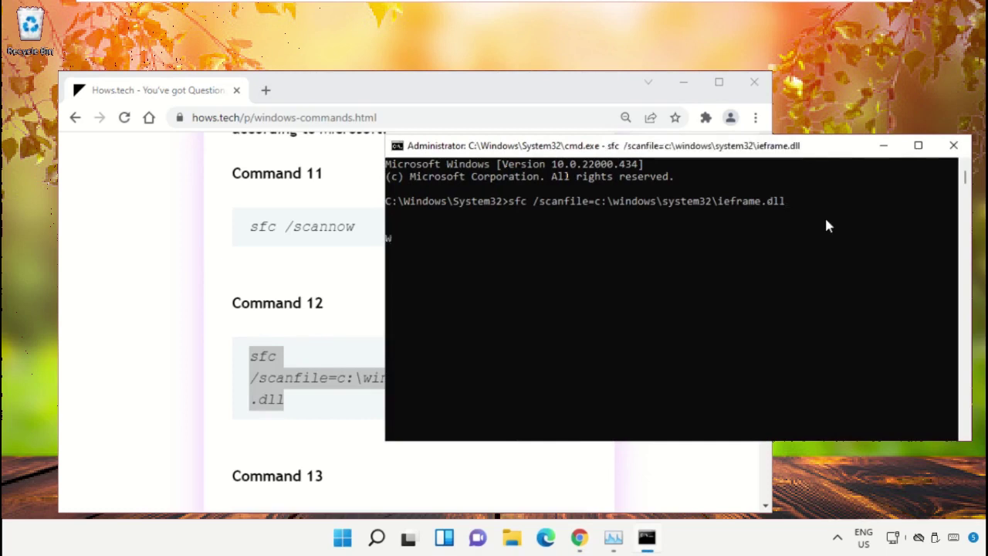
# Copy Command 13 from the page and run sfc /verifyfile=c:\windows\system32\ieframe.dll in the Command Prompt.
pyautogui.click(328, 255)
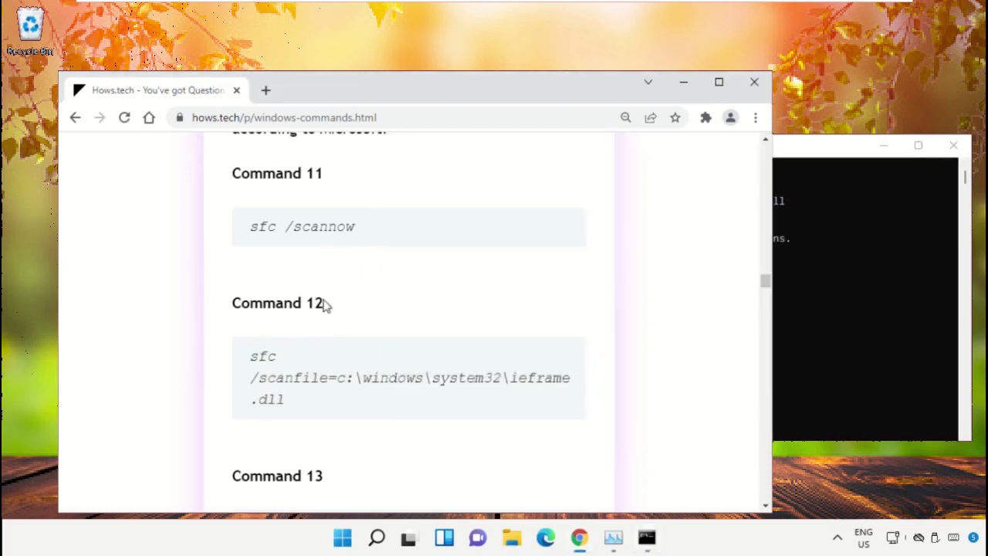
pyautogui.scroll(-2, 360, 309)
pyautogui.scroll(-1, 348, 282)
pyautogui.tripleClick(333, 316)
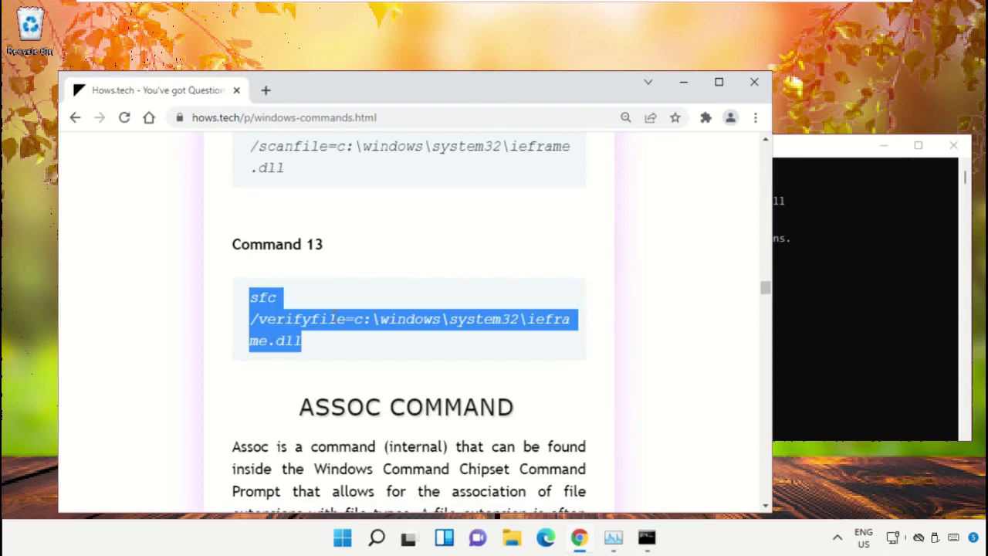
pyautogui.rightClick(325, 326)
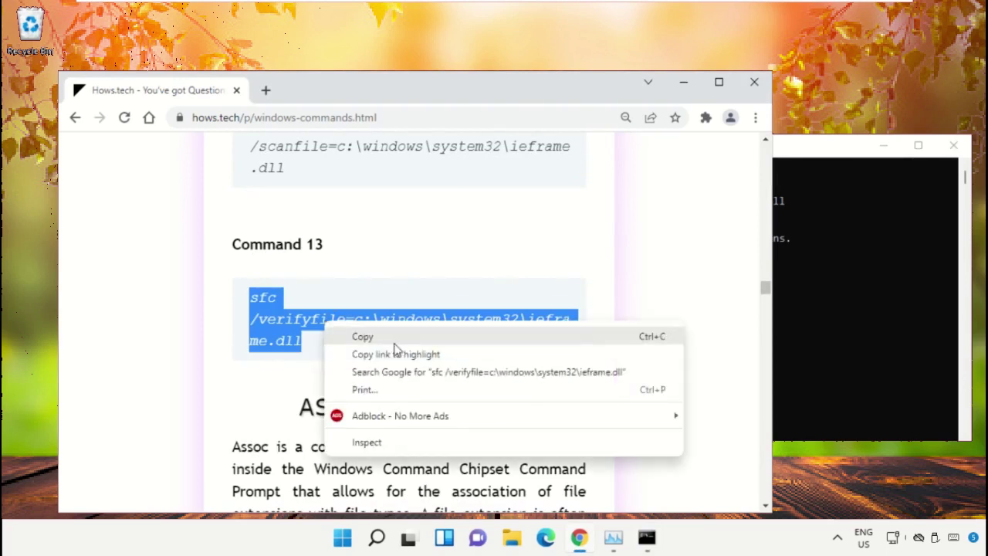
pyautogui.click(363, 336)
pyautogui.click(929, 286)
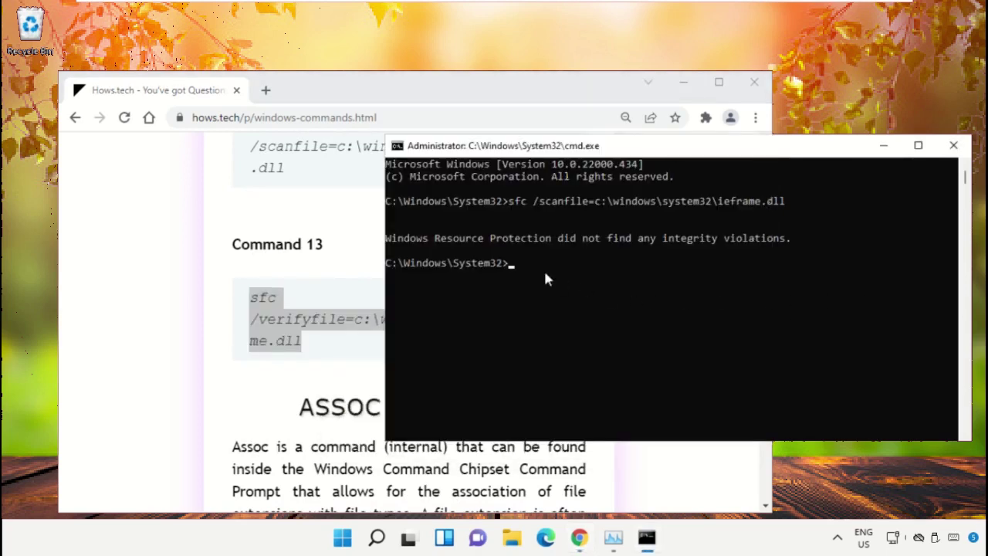
pyautogui.rightClick(703, 324)
pyautogui.press('Return')
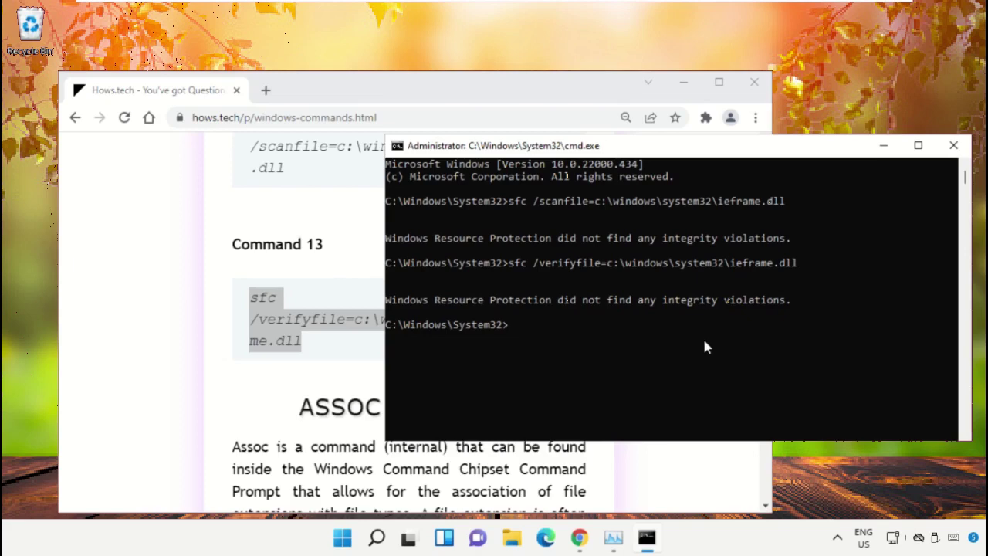
# Minimize the browser window and close the Command Prompt with the exit command.
pyautogui.click(682, 85)
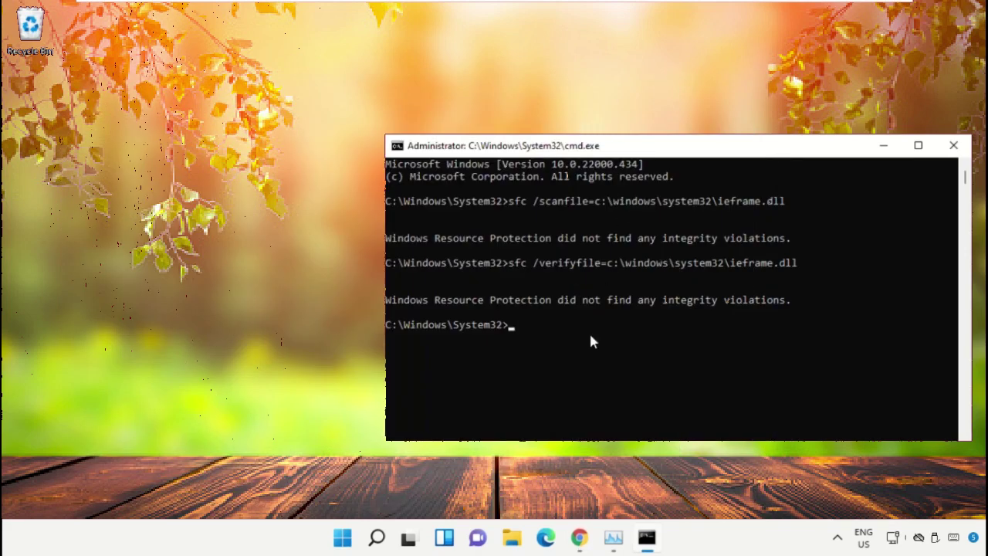
pyautogui.write('exit')
pyautogui.press('Return')
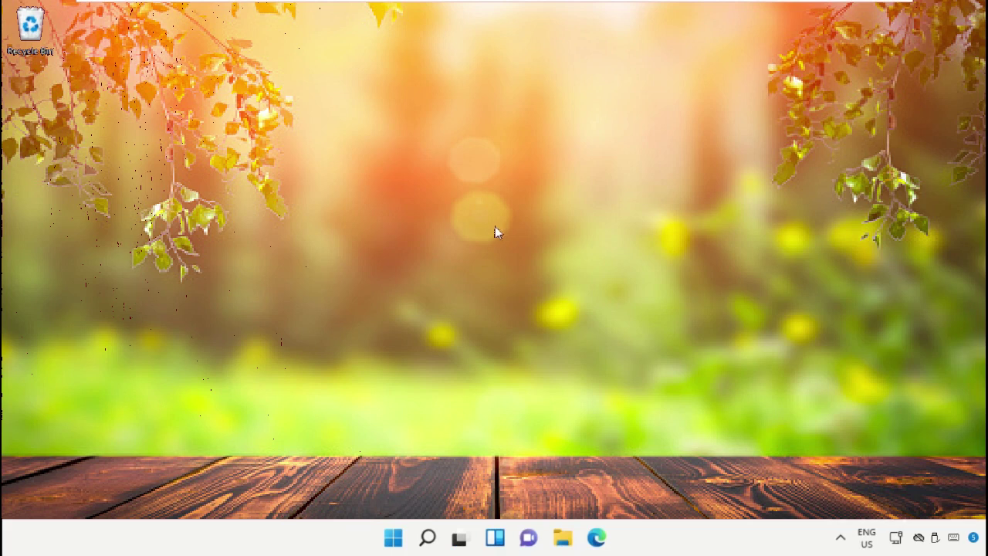
# Search Windows for "Services" and open the Services app.
pyautogui.click(426, 537)
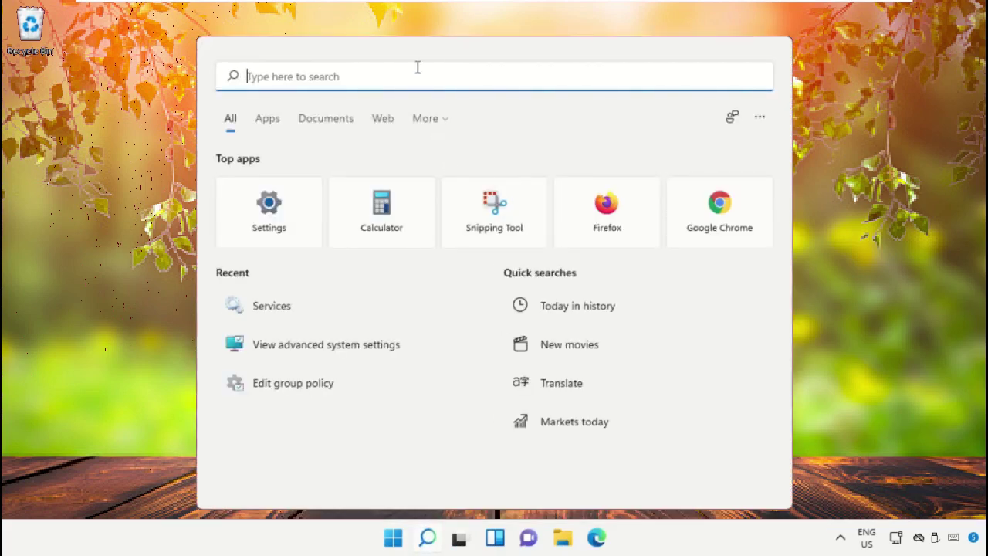
pyautogui.write('Services')
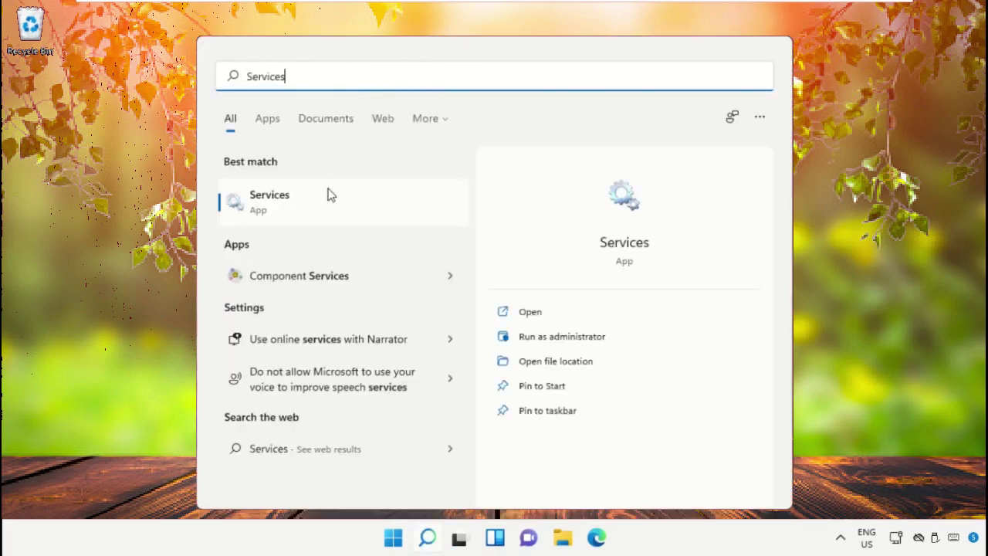
pyautogui.click(330, 202)
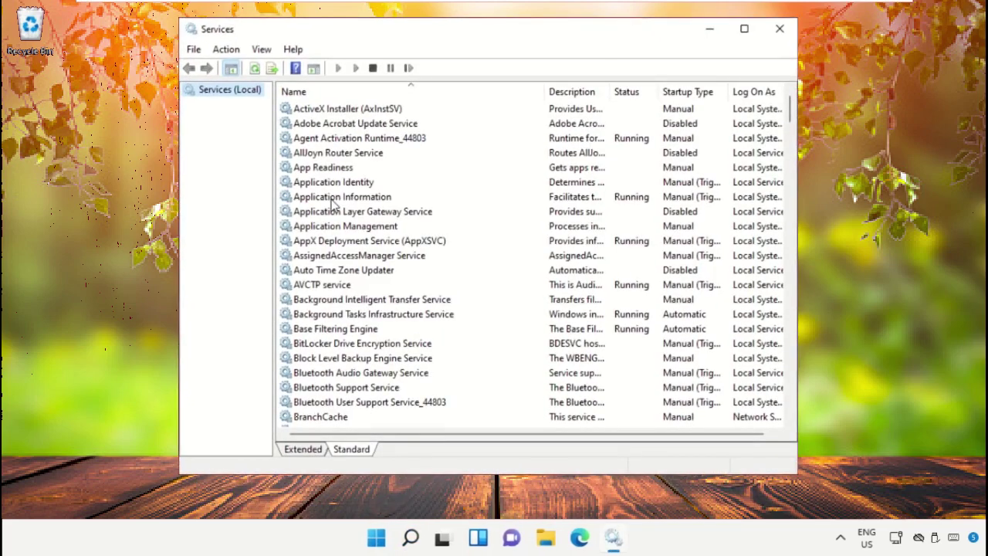
# Set the Print Spooler service's startup type to Automatic, start the service and apply the changes.
pyautogui.moveTo(790, 110); pyautogui.dragTo(790, 275)
pyautogui.click(320, 315)
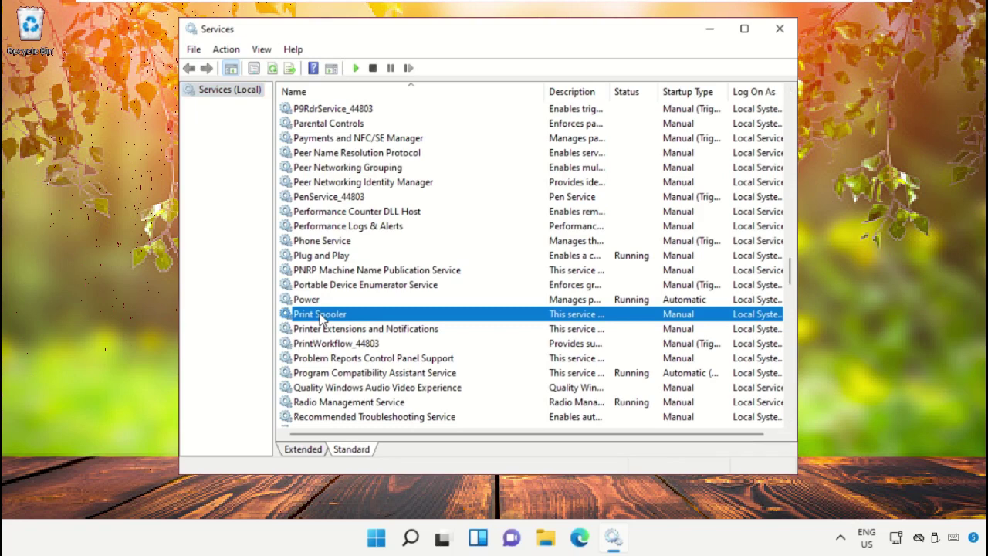
pyautogui.doubleClick(320, 315)
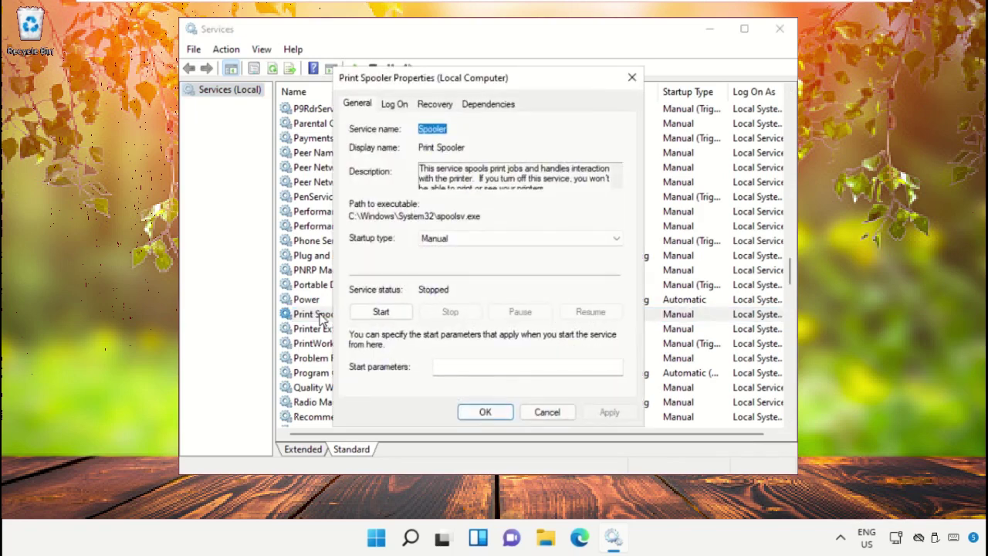
pyautogui.click(476, 239)
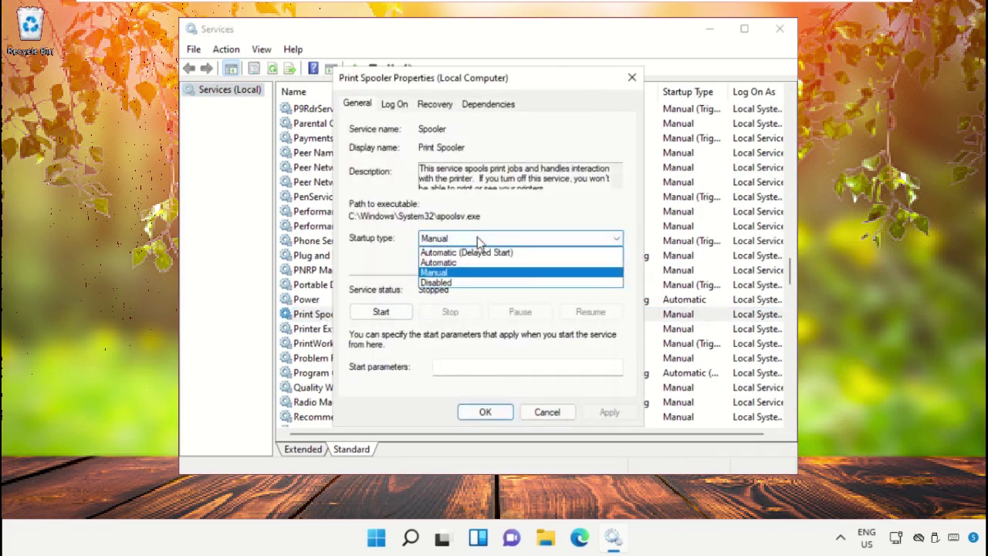
pyautogui.click(470, 262)
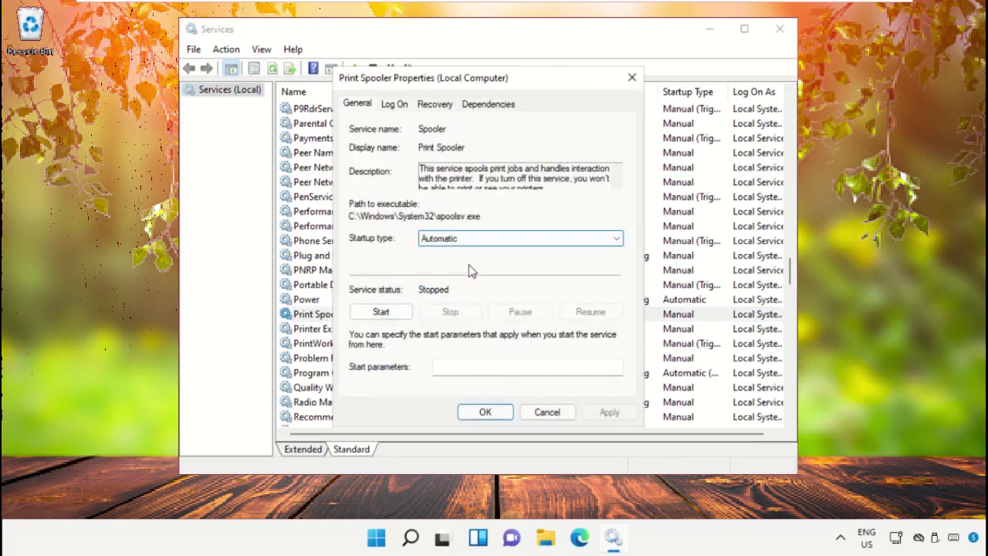
pyautogui.click(377, 313)
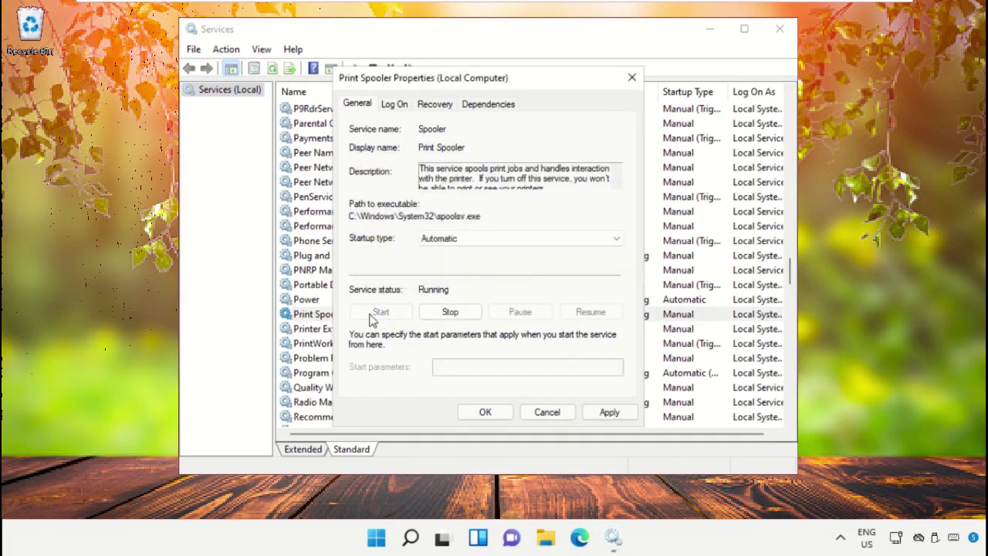
pyautogui.click(602, 412)
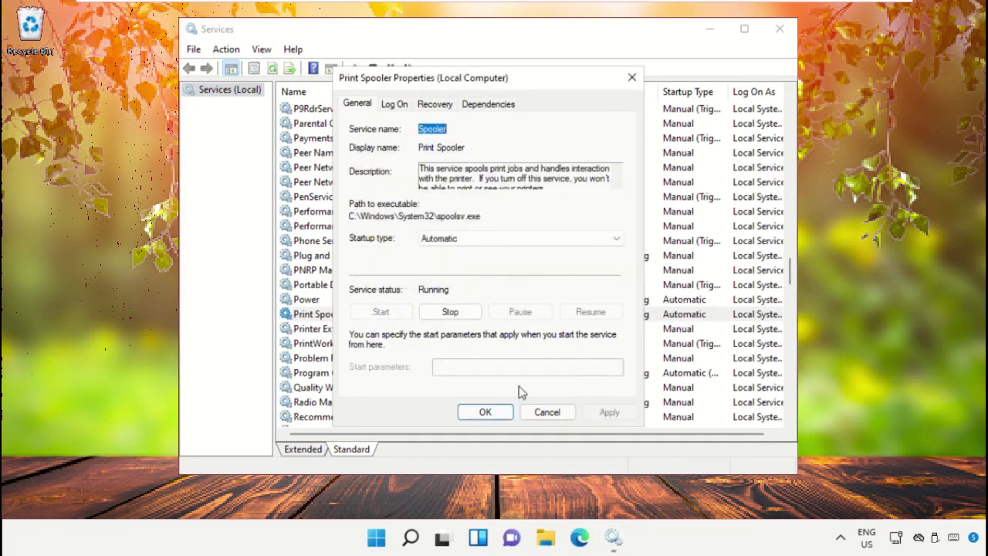
pyautogui.click(494, 416)
# Check the Print Spooler's dependencies, including the components under Remote Procedure Call (RPC), and close its properties.
pyautogui.doubleClick(333, 314)
pyautogui.click(489, 108)
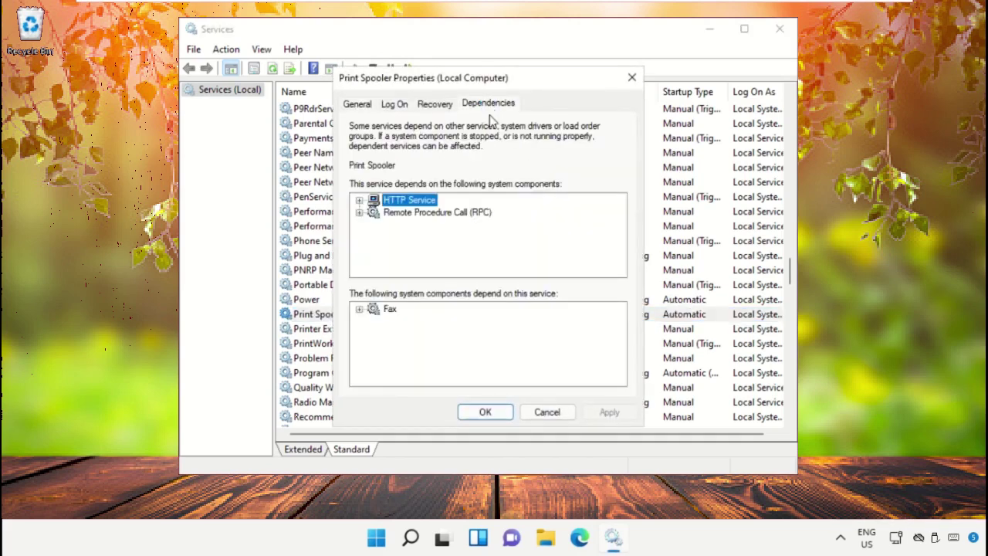
pyautogui.click(359, 213)
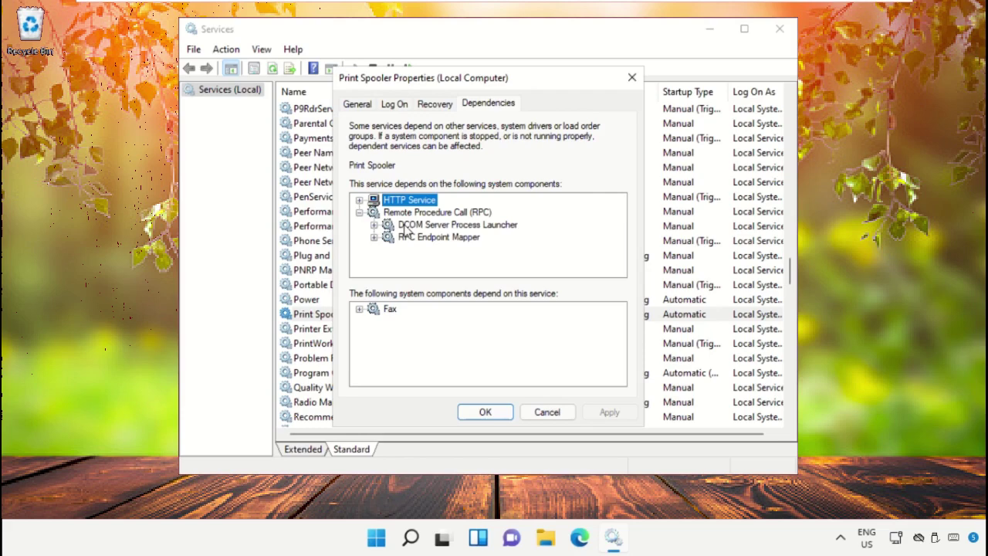
pyautogui.click(406, 225)
pyautogui.click(417, 238)
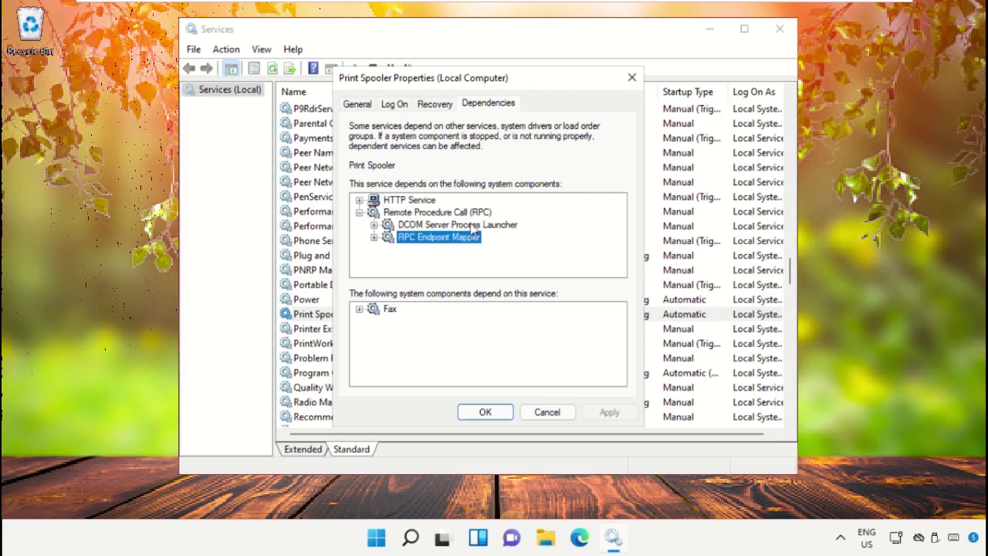
pyautogui.click(484, 412)
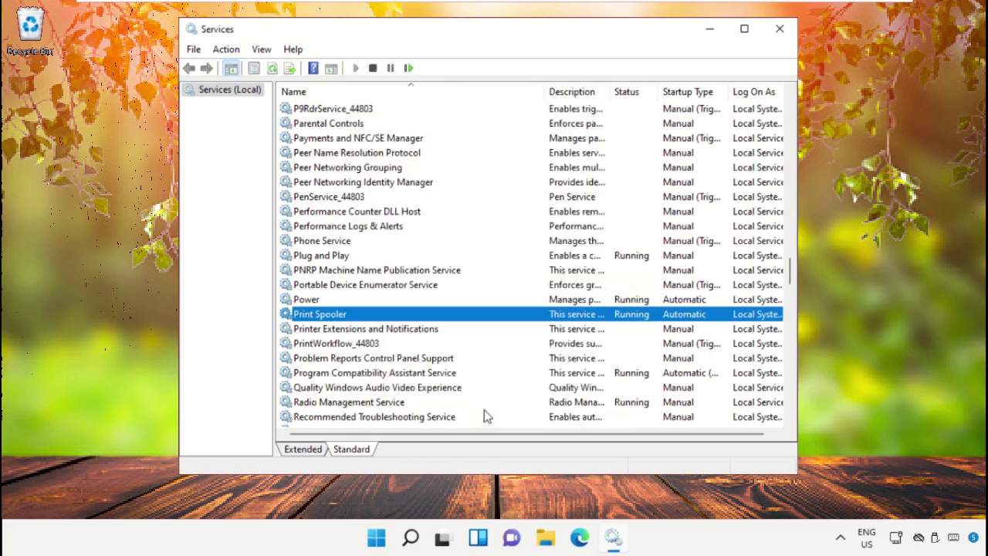
# Check the startup type and status of the DCOM Server Process Launcher service in its properties, then close them.
pyautogui.moveTo(786, 272); pyautogui.dragTo(791, 164)
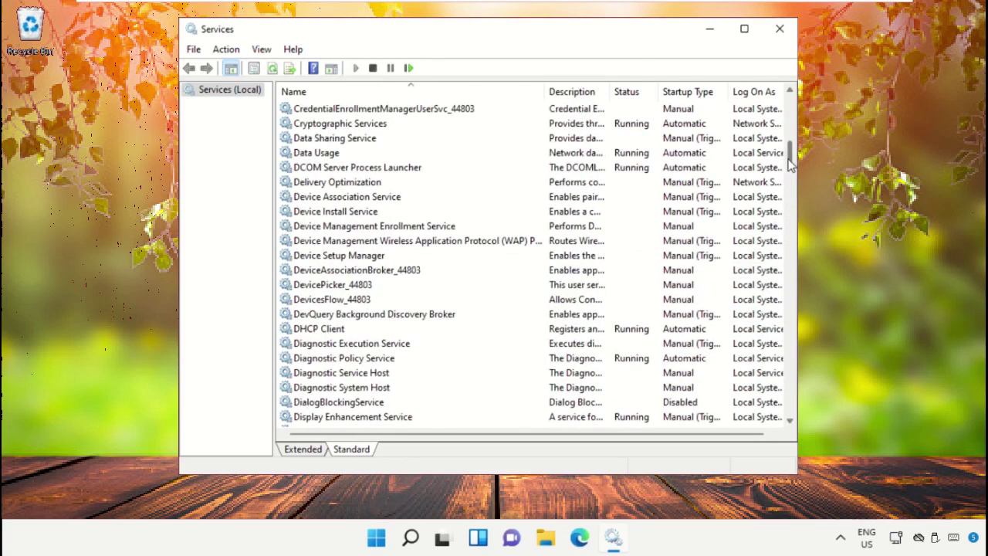
pyautogui.click(410, 169)
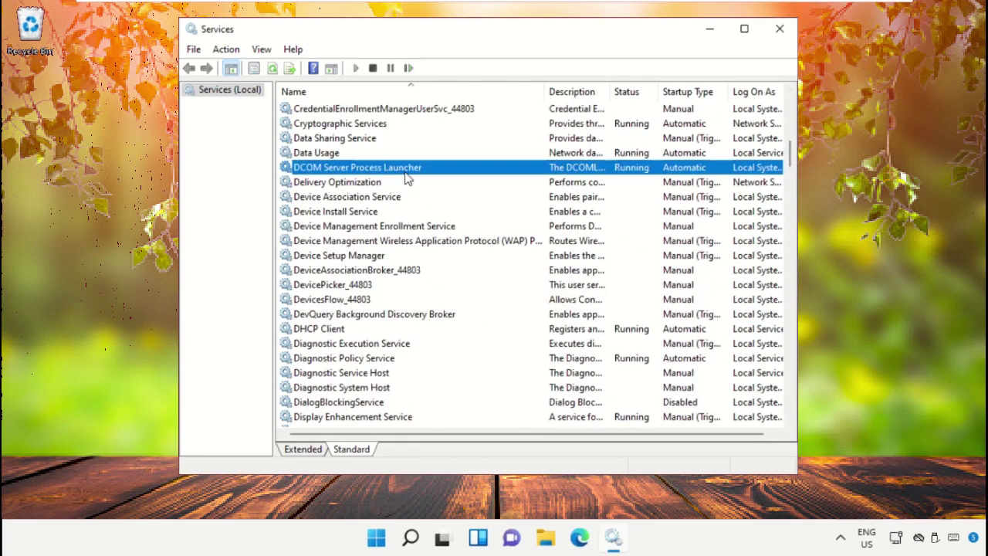
pyautogui.doubleClick(368, 169)
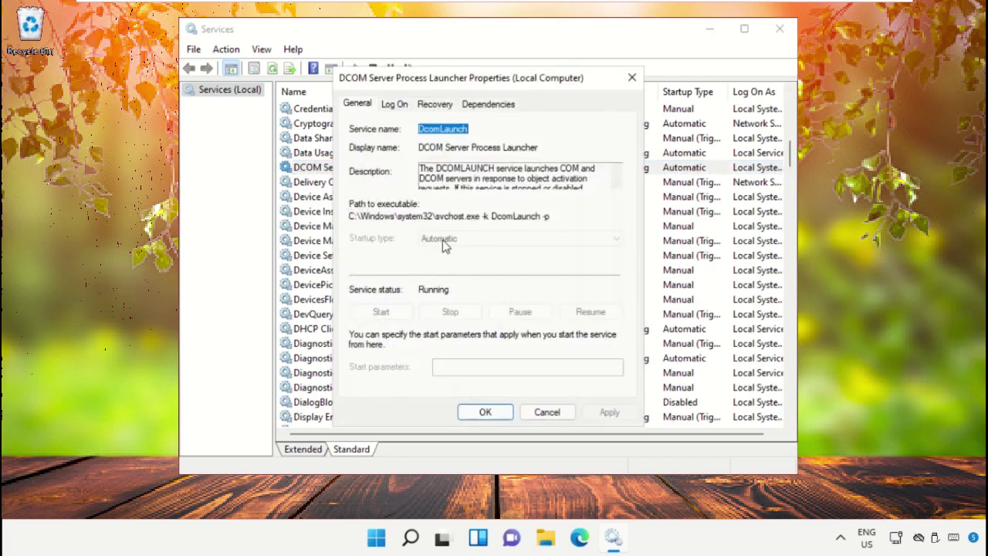
pyautogui.click(494, 413)
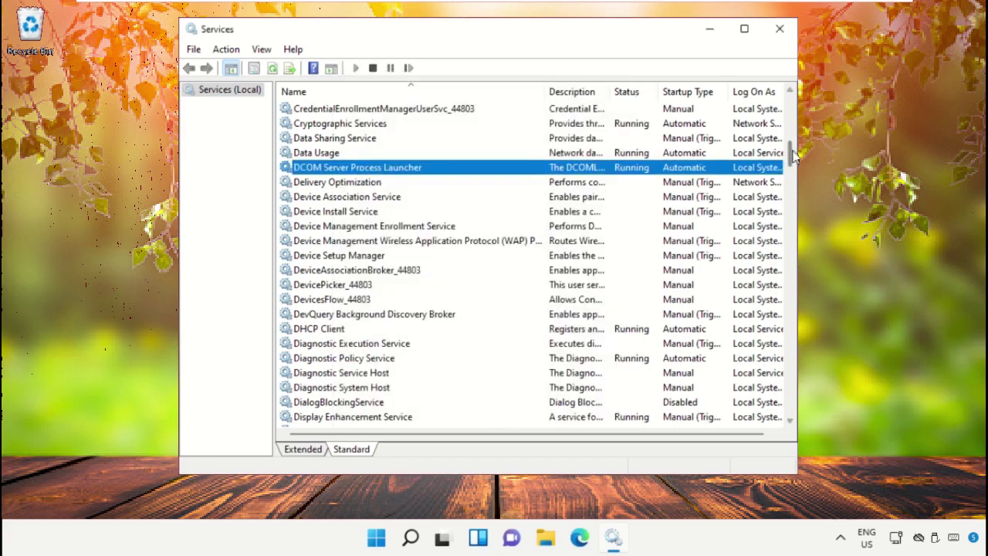
# Check the startup type and status of the RPC Endpoint Mapper service, then close its properties and the Services window.
pyautogui.moveTo(791, 153); pyautogui.dragTo(813, 292)
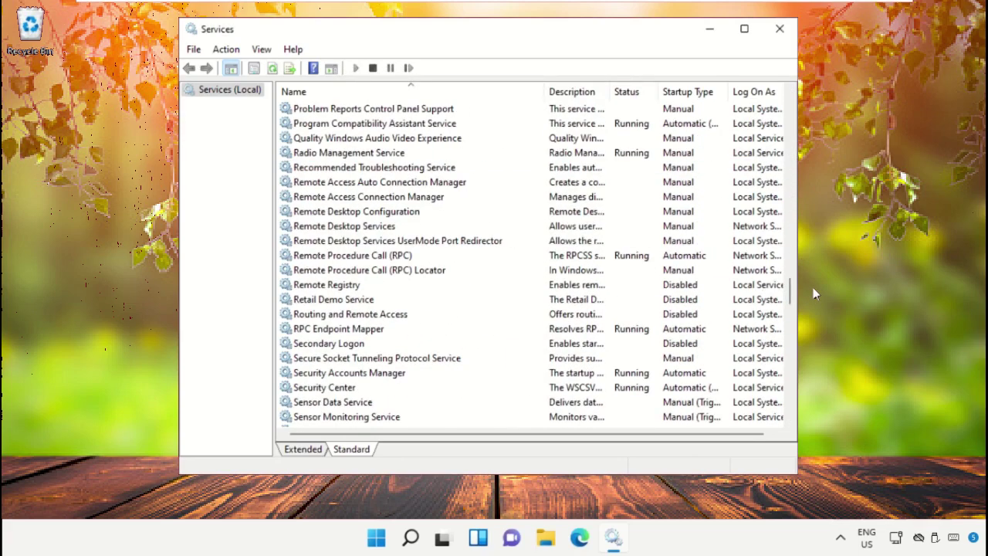
pyautogui.click(371, 330)
pyautogui.doubleClick(371, 330)
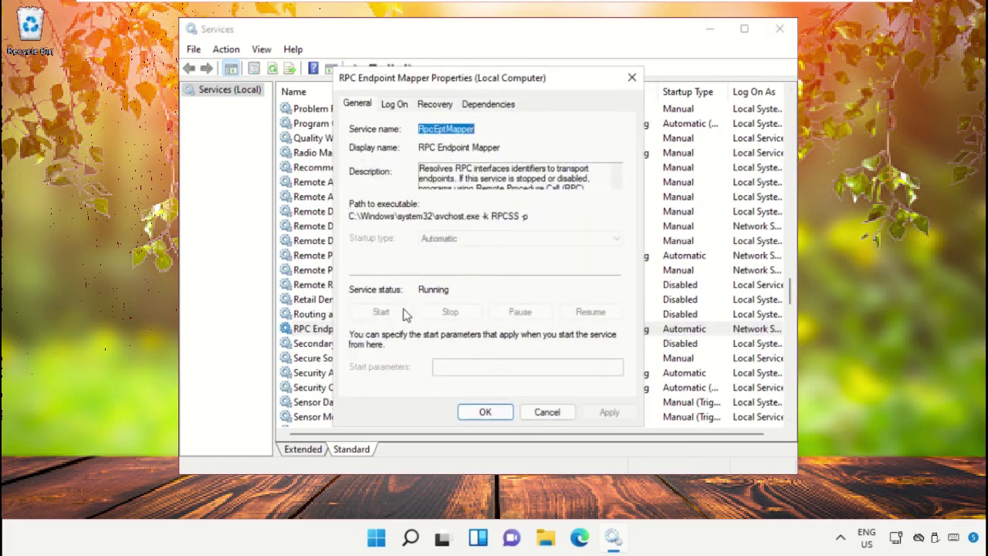
pyautogui.click(484, 412)
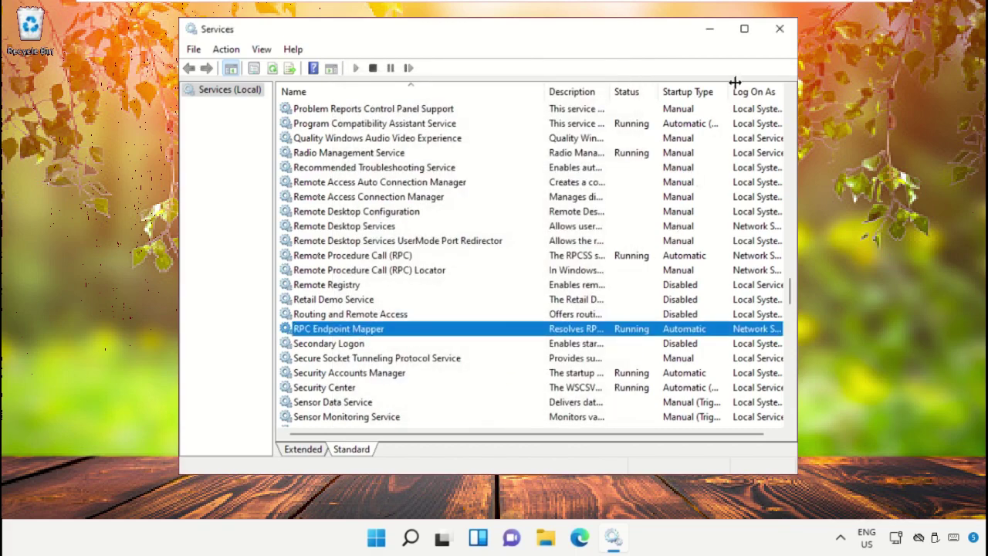
pyautogui.click(778, 29)
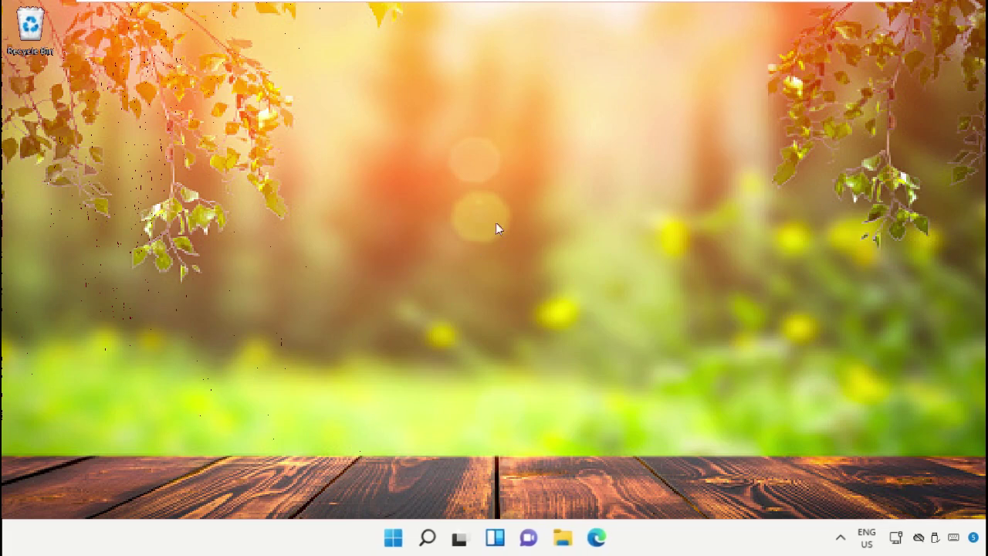
# Search Windows for "Troubleshoot Settings" and open the Troubleshoot settings page.
pyautogui.click(428, 541)
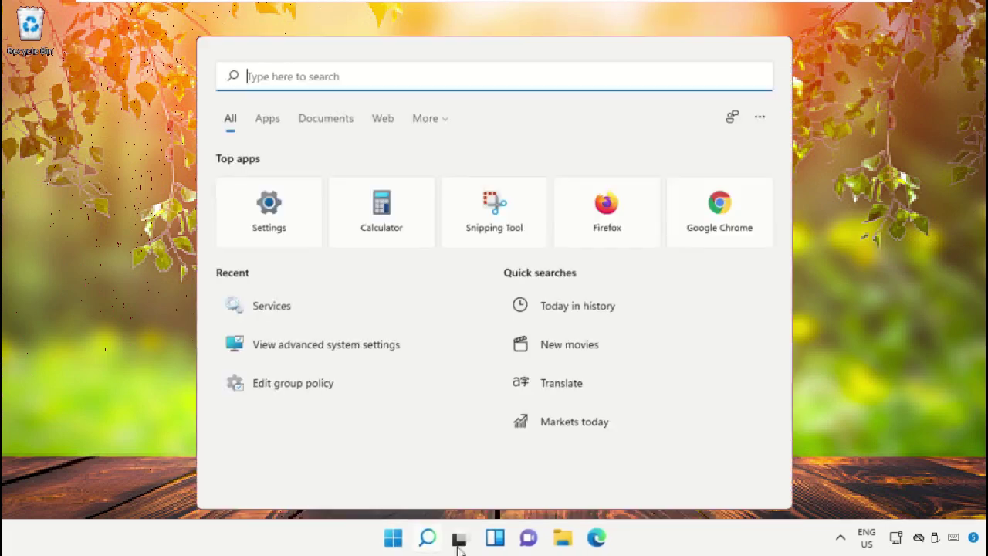
pyautogui.write('Troubleshoot Settings')
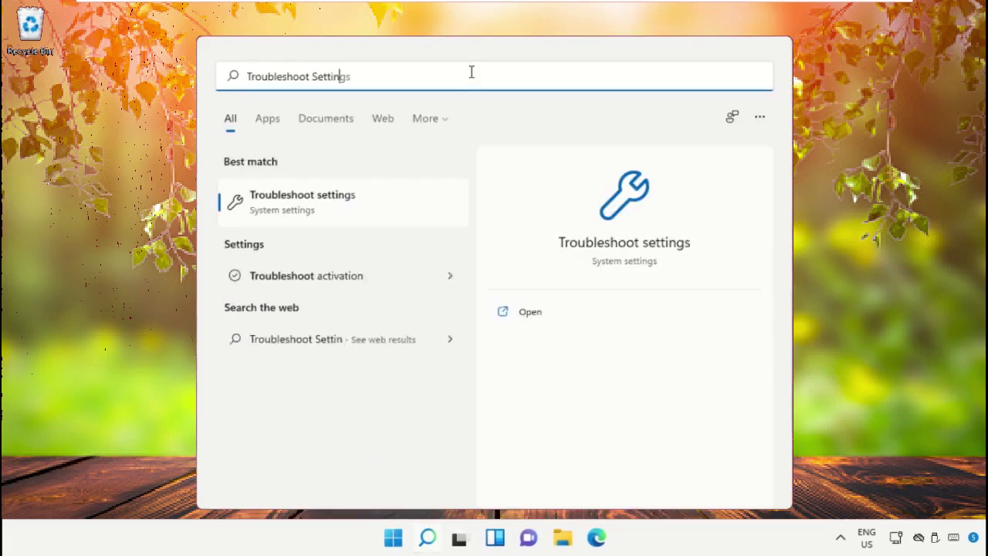
pyautogui.click(363, 220)
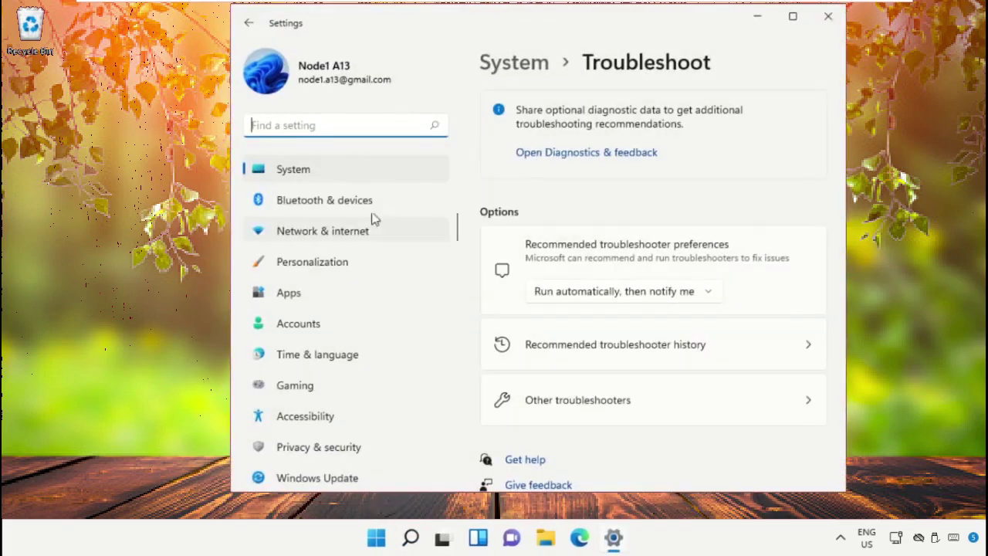
# Run the Printer troubleshooter from Other troubleshooters, then close it and the Settings window.
pyautogui.click(647, 410)
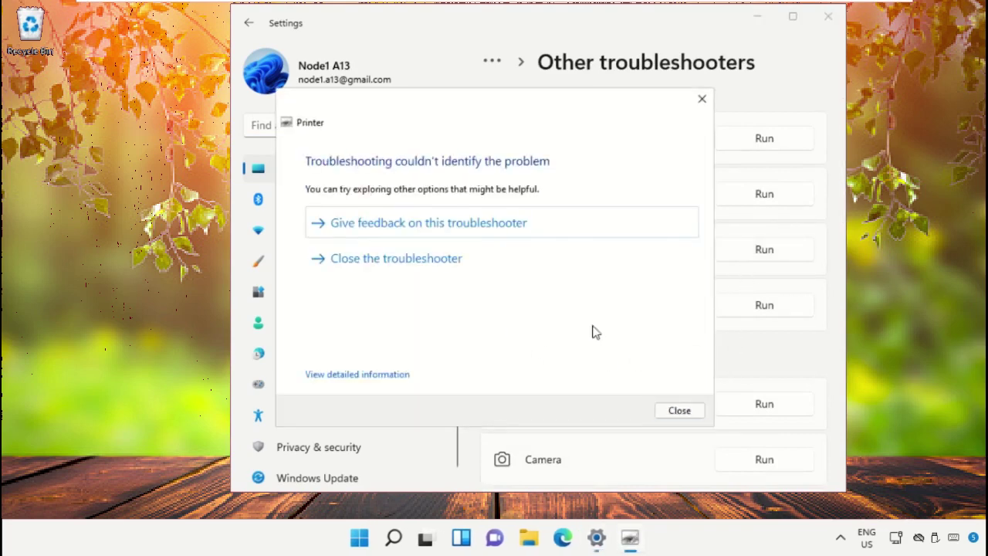
pyautogui.click(681, 413)
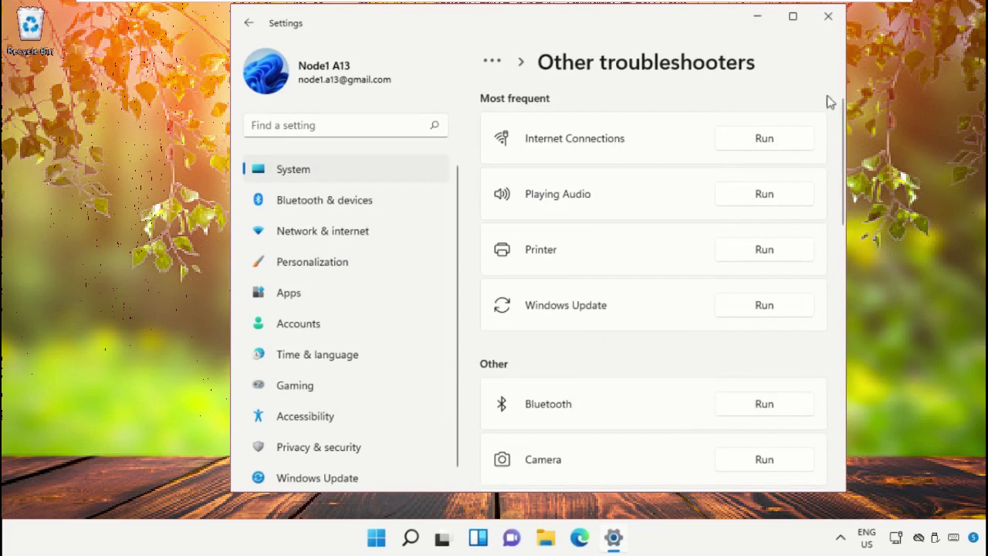
pyautogui.click(827, 15)
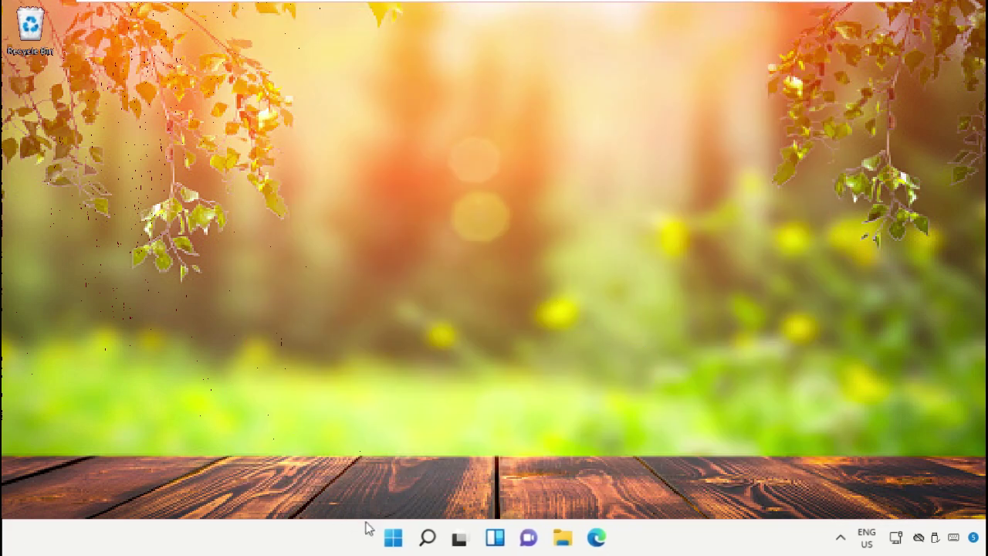
# Search Windows for "File Explorer" and open the app.
pyautogui.click(427, 536)
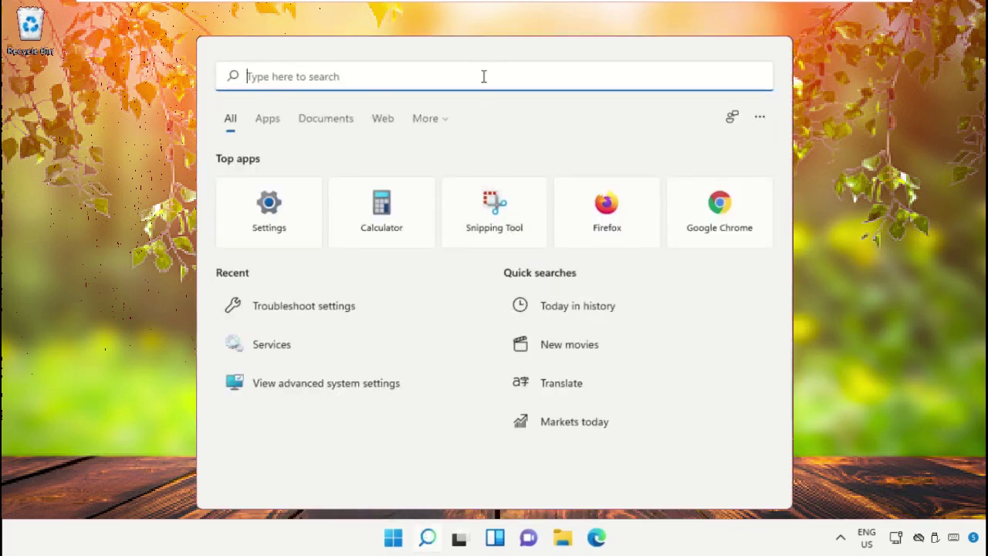
pyautogui.write('File Explorer')
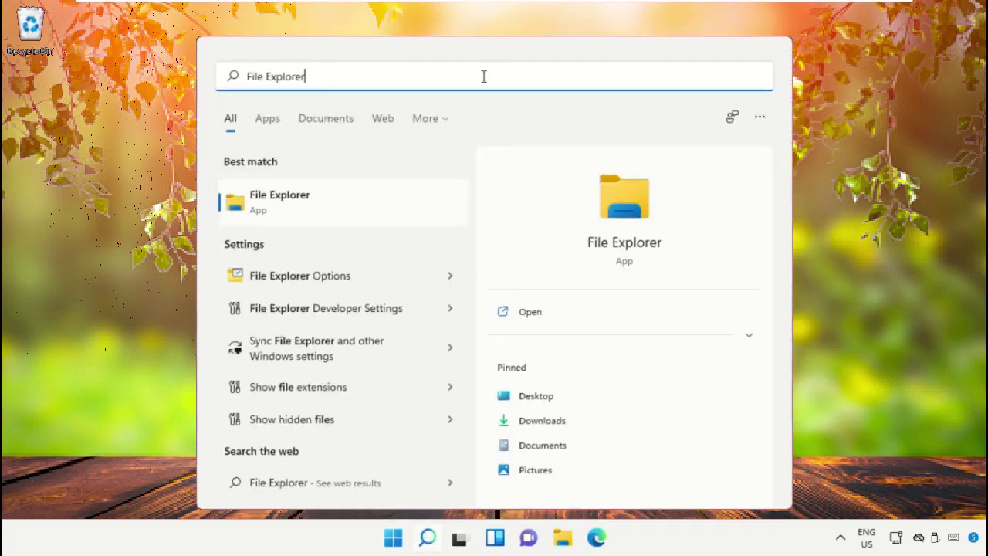
pyautogui.click(301, 209)
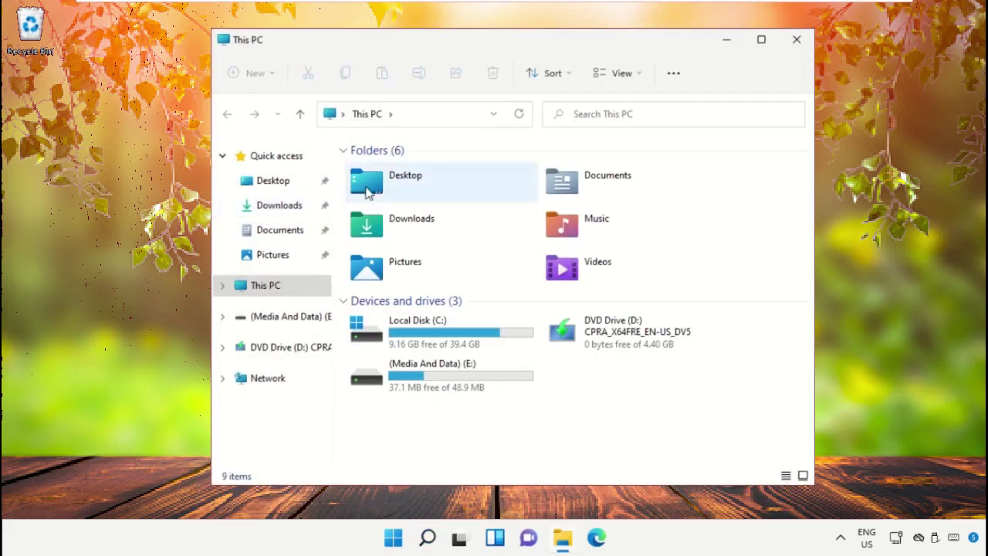
# Browse to the PRINTERS folder on Local Disk (C:) under Windows\System32\spool.
pyautogui.doubleClick(443, 331)
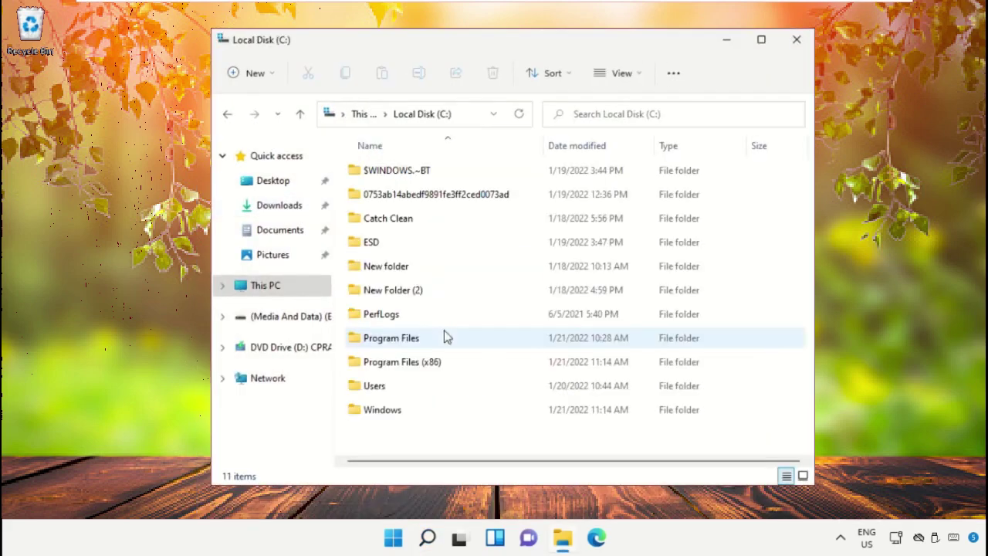
pyautogui.doubleClick(415, 408)
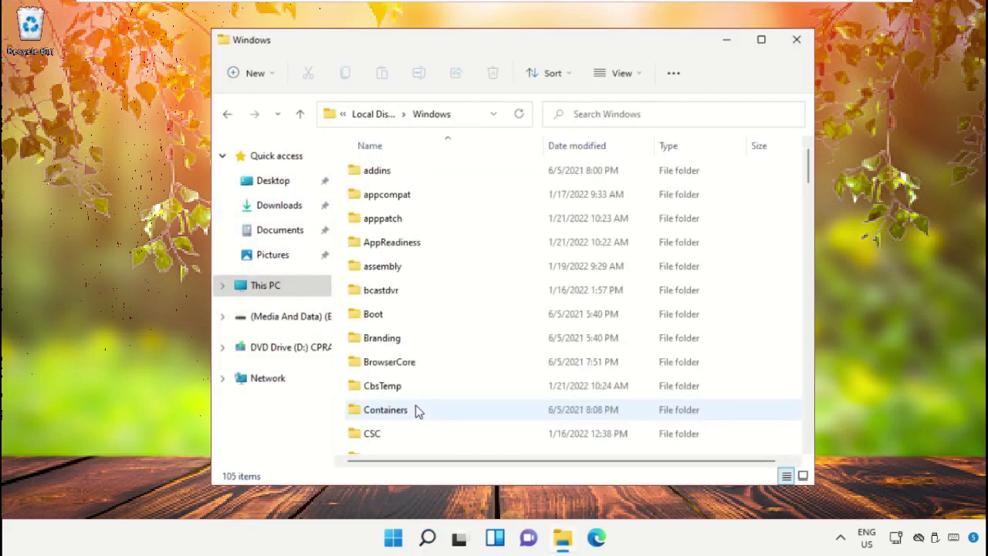
pyautogui.scroll(-18, 670, 286)
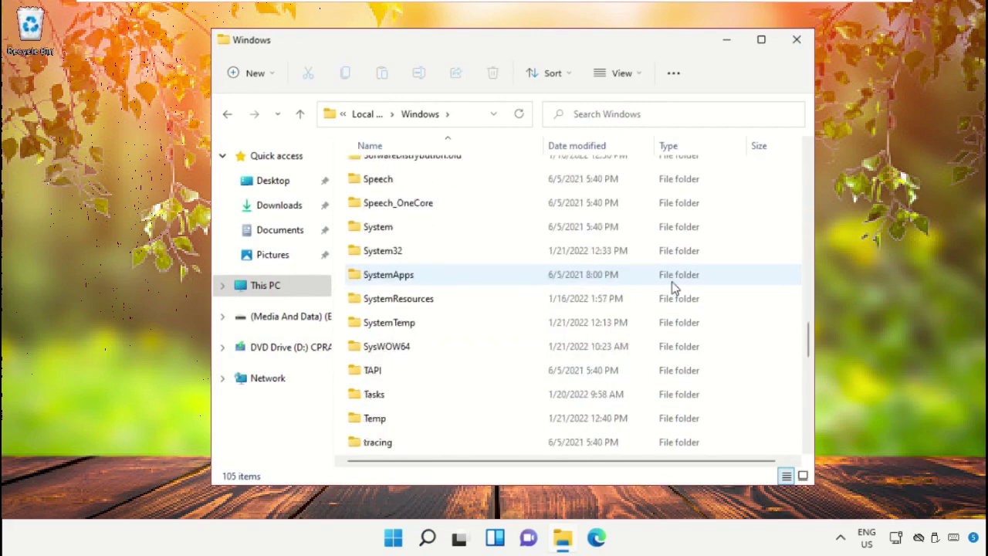
pyautogui.doubleClick(392, 250)
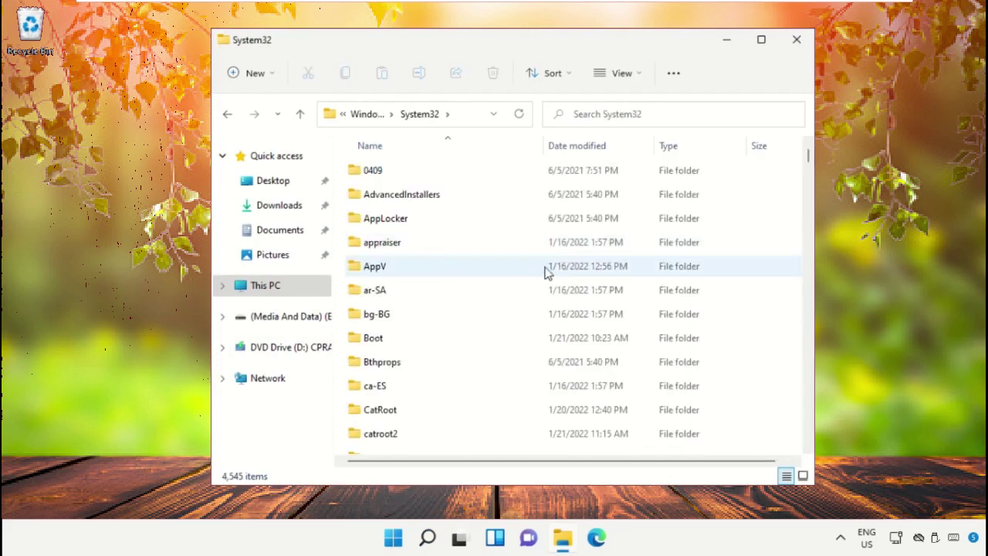
pyautogui.scroll(-20, 547, 269)
pyautogui.scroll(-15, 554, 268)
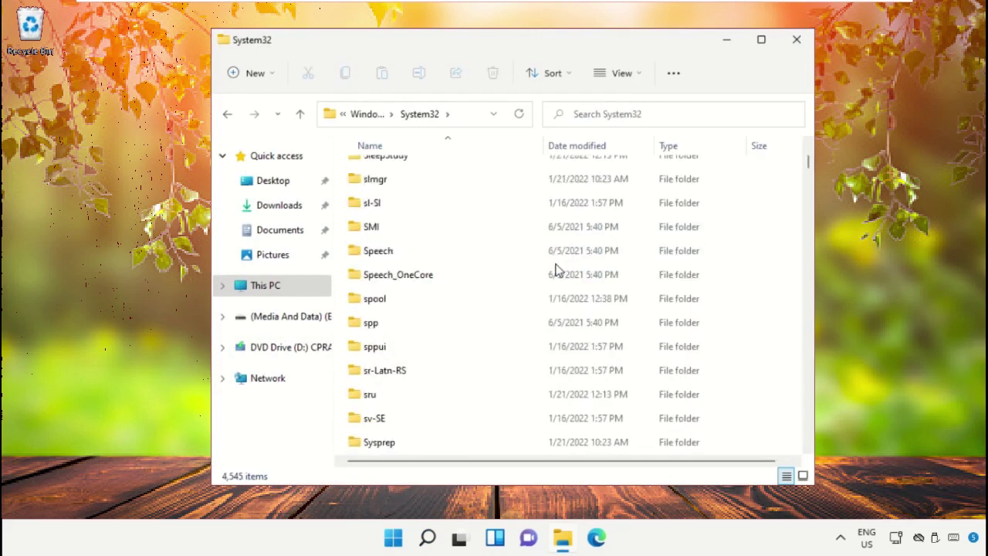
pyautogui.doubleClick(395, 309)
pyautogui.click(395, 355)
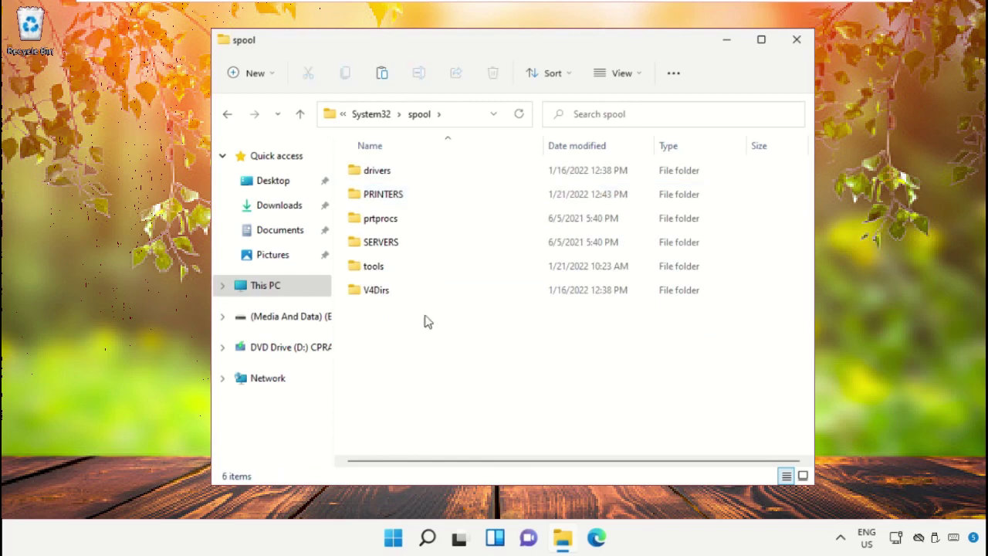
pyautogui.doubleClick(455, 195)
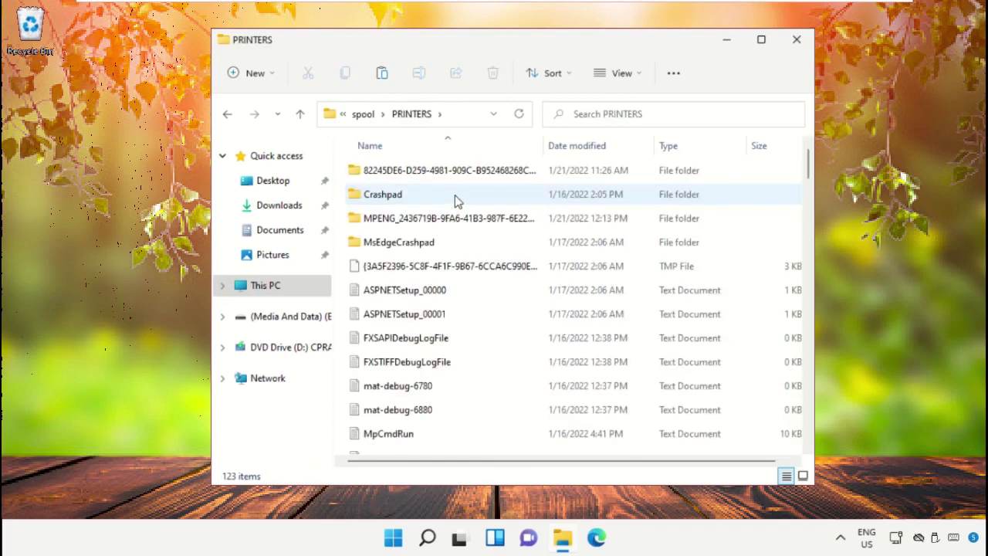
# Permanently delete all items in the PRINTERS folder and close the File Explorer window.
pyautogui.hotkey('ctrl', 'a')
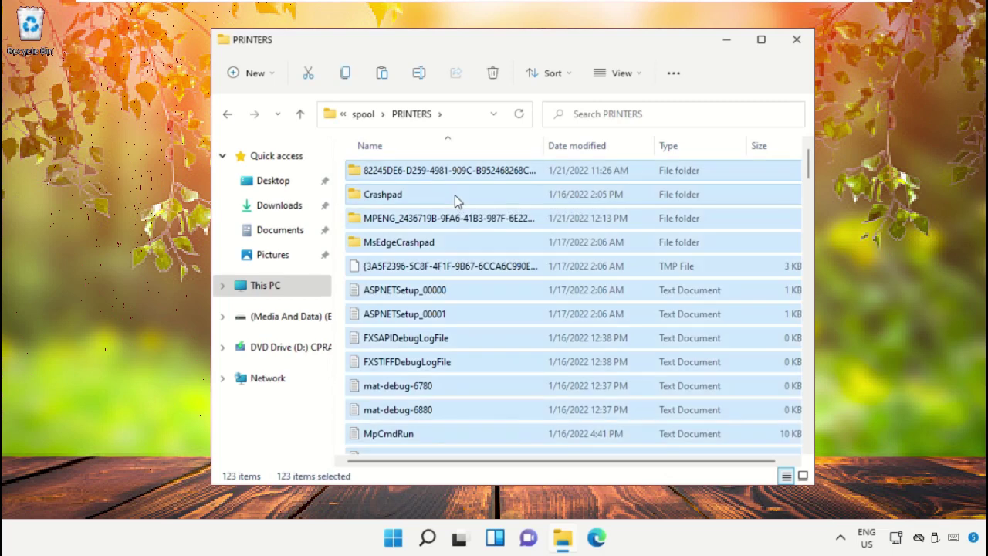
pyautogui.hotkey('shift', 'Delete')
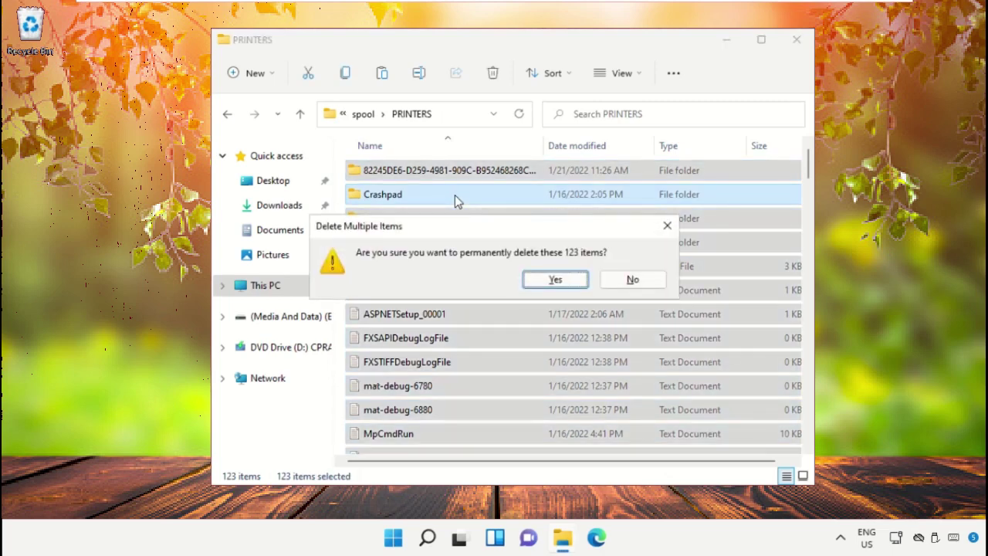
pyautogui.click(555, 279)
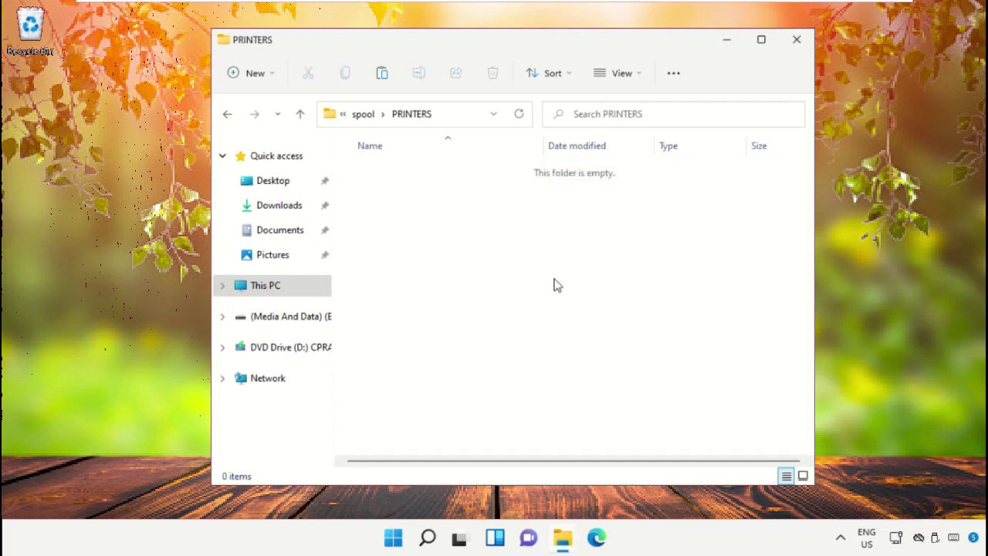
pyautogui.click(792, 42)
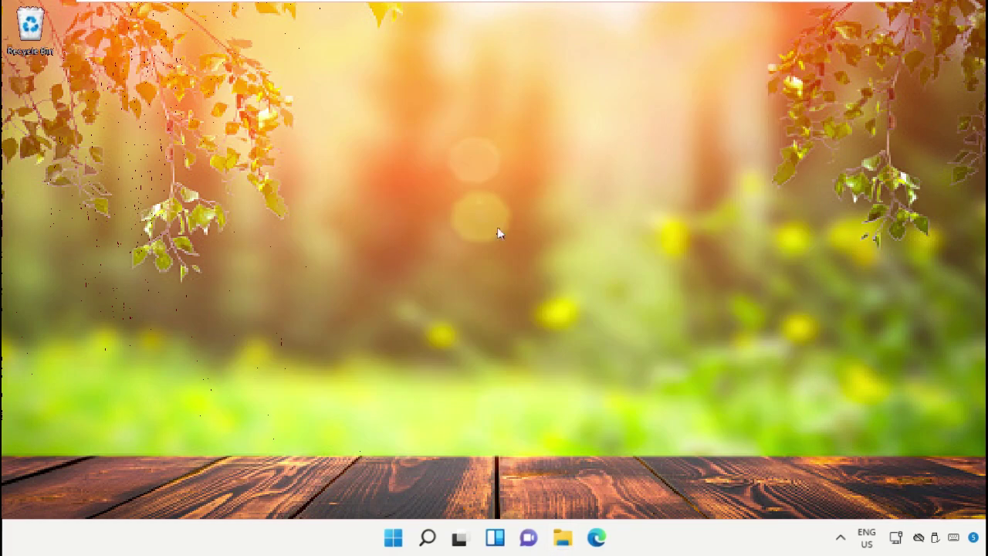
# Bring up the power options for restarting the computer.
pyautogui.click(393, 538)
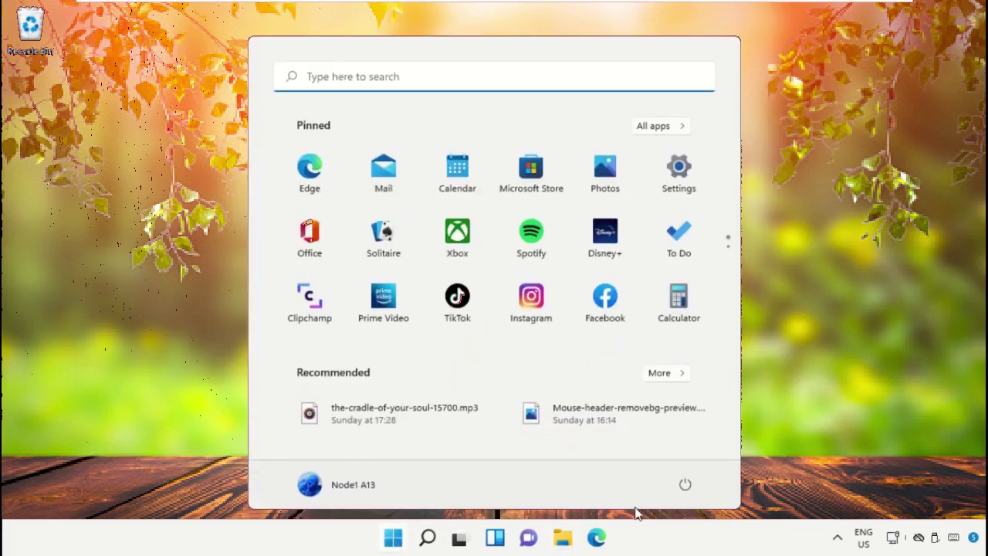
pyautogui.click(684, 486)
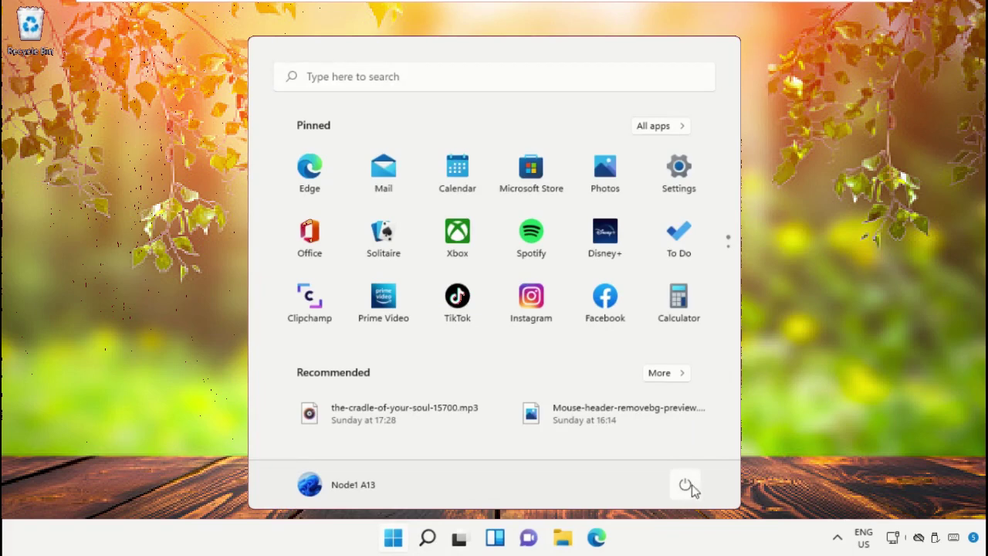
pyautogui.click(686, 485)
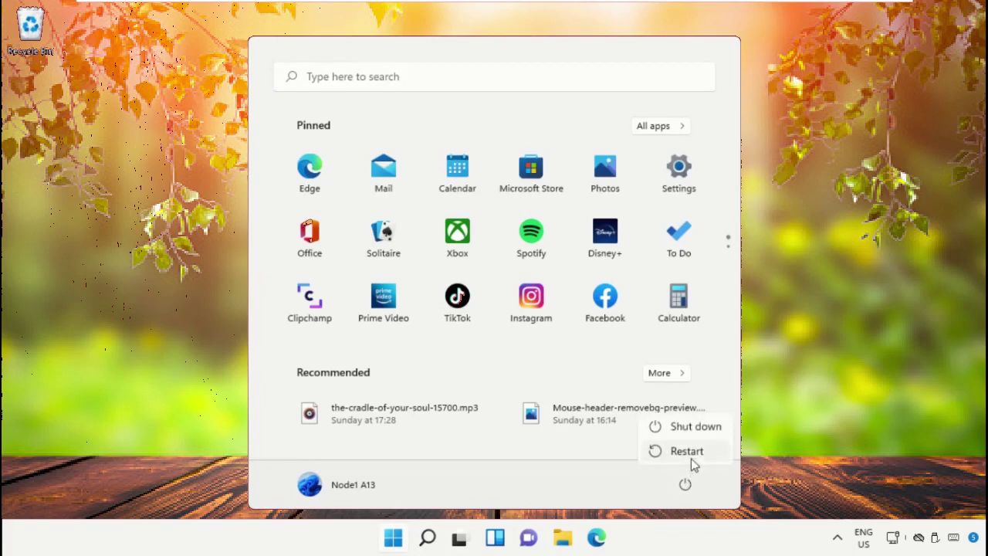